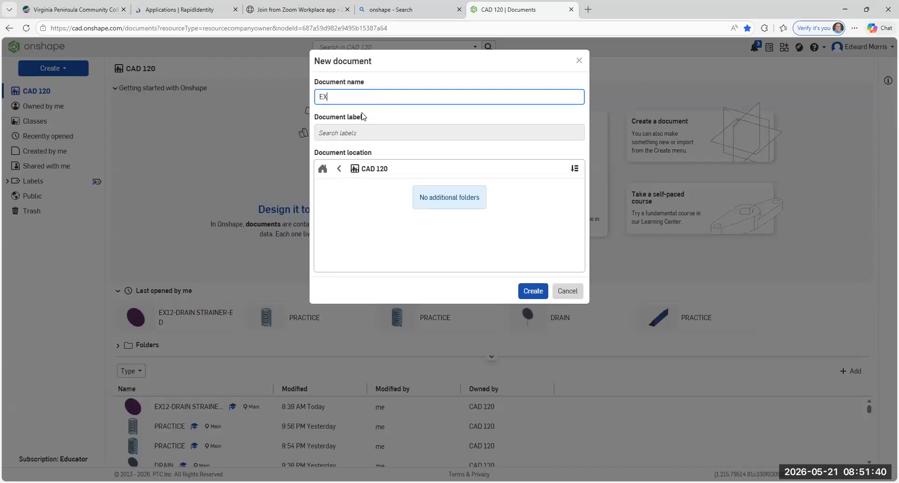
Step: Create a new document named EX13-HELIX-ED in the CAD 120 location
type("13-HELIX-ED")
left_click(528, 293)
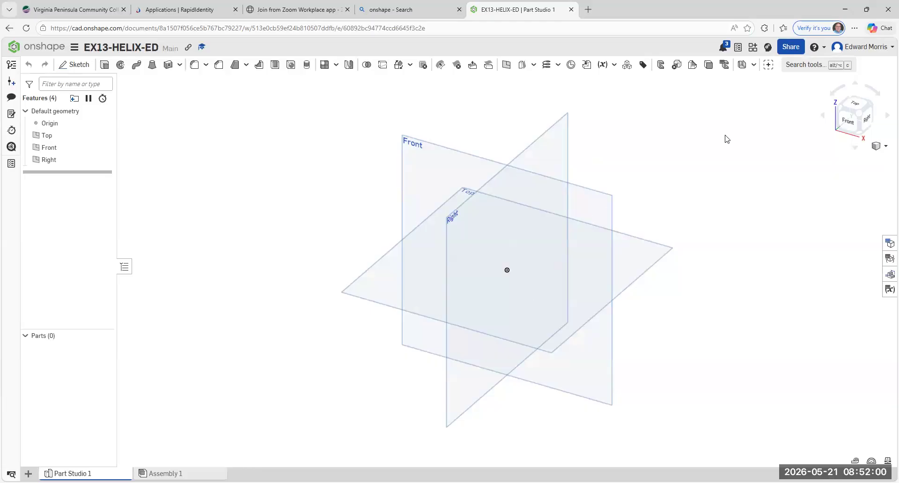
Step: Review the workspace units and accept them with millimeter as the default length unit
left_click(74, 47)
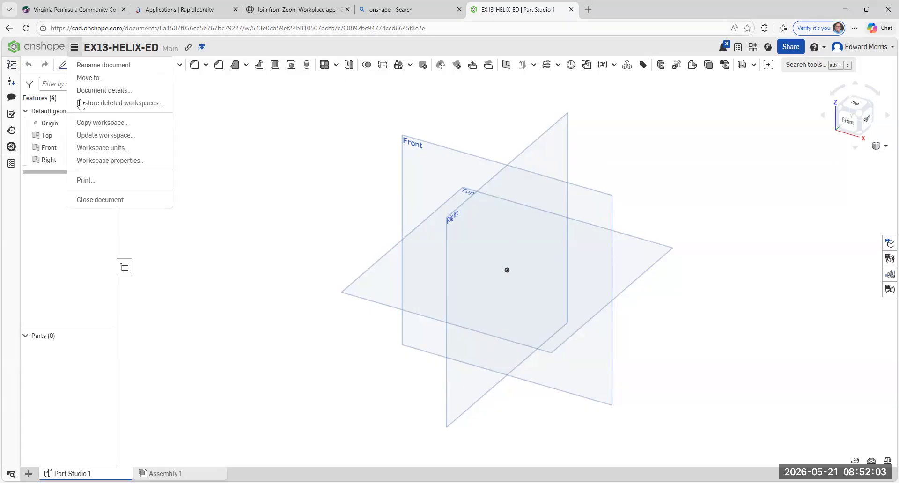
left_click(111, 149)
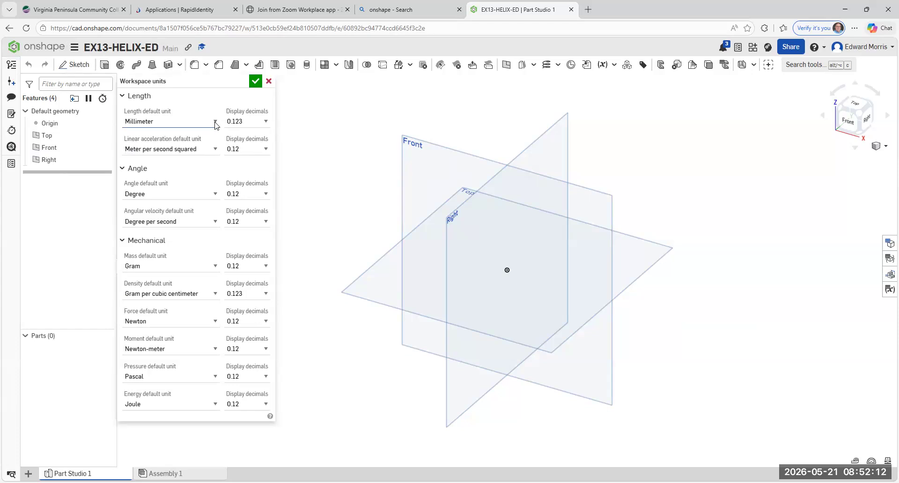
left_click(255, 82)
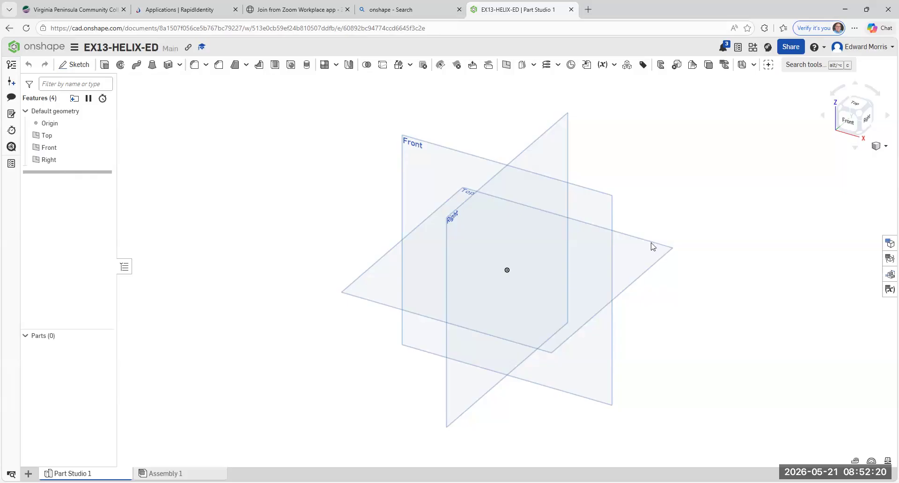
Step: Start a sketch on the Front plane and draw a vertical line upward from the origin, 100 mm long
middle_click_drag(730, 314, 679, 311)
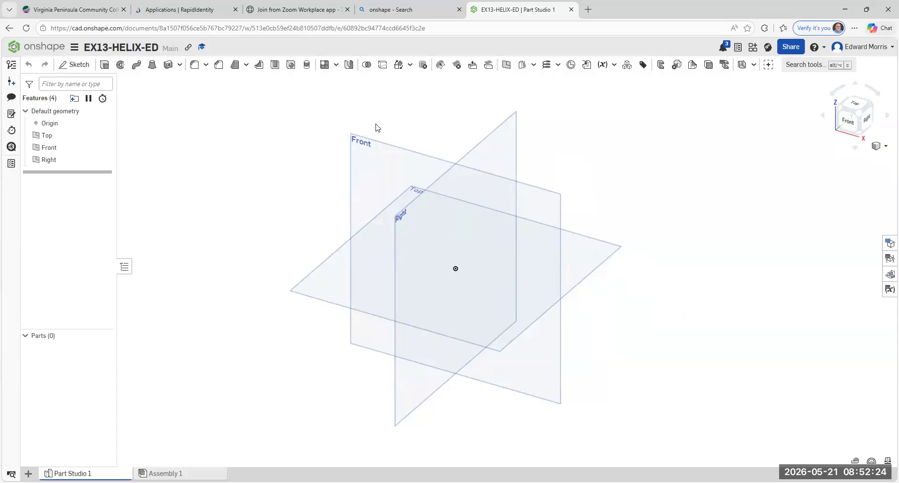
left_click(79, 67)
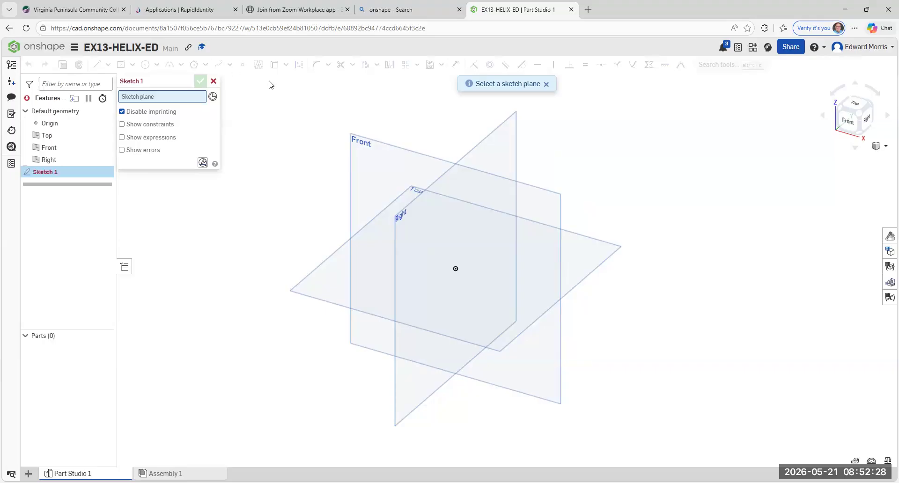
left_click(382, 146)
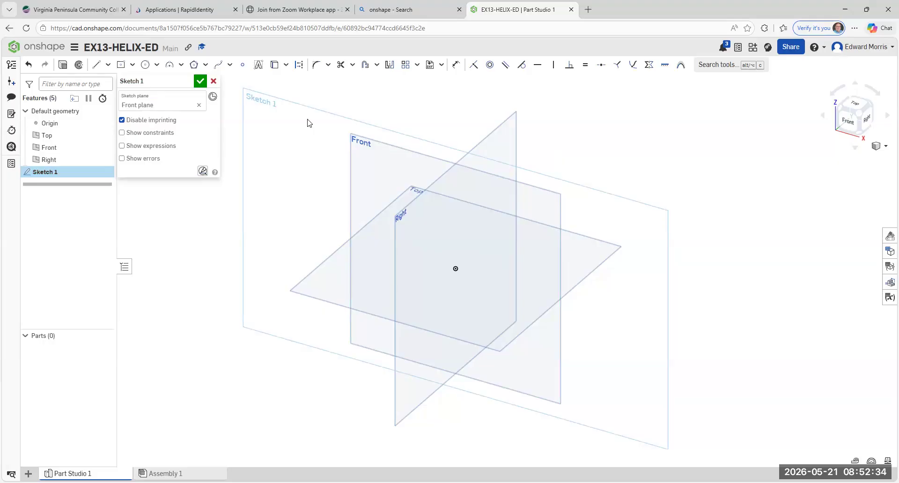
left_click(97, 68)
left_click(456, 269)
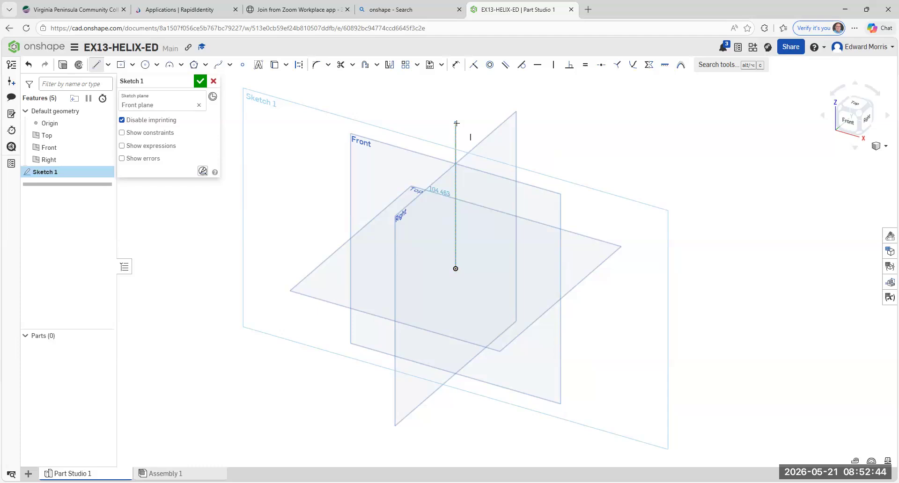
left_click(457, 123)
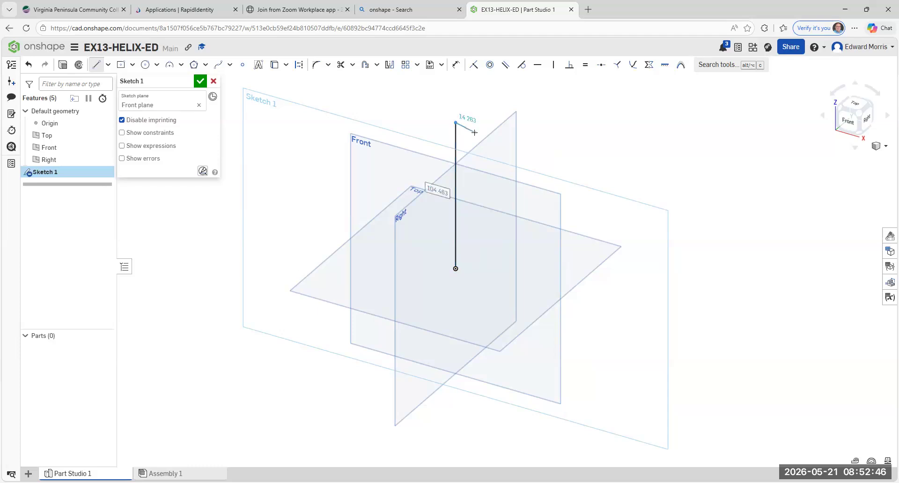
type("100")
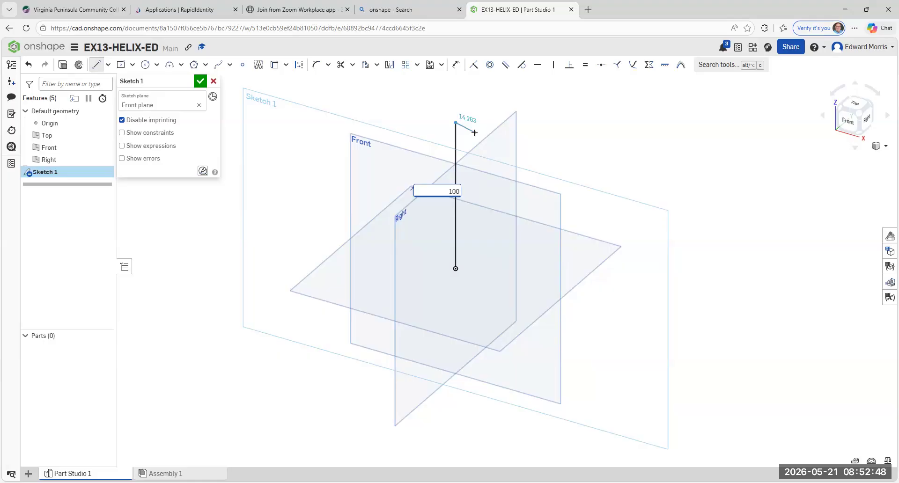
key("Return")
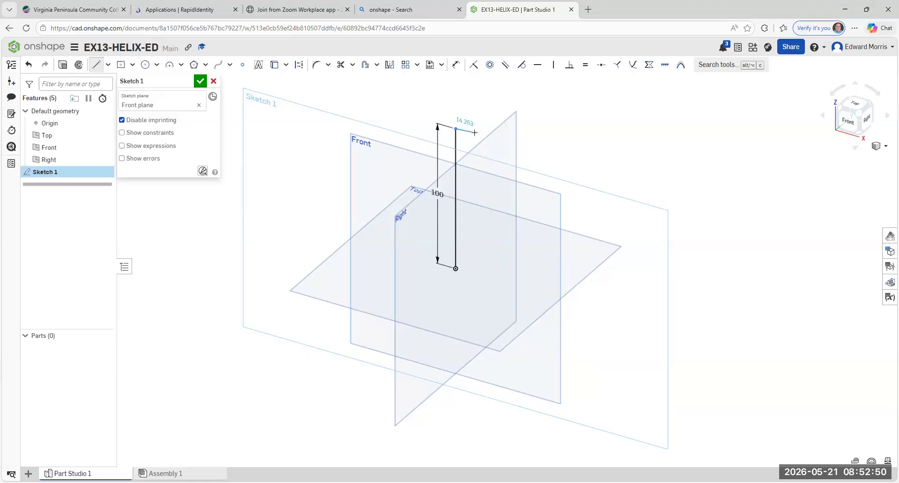
Step: Delete the length dimension of the vertical line and finish the sketch
left_click(121, 65)
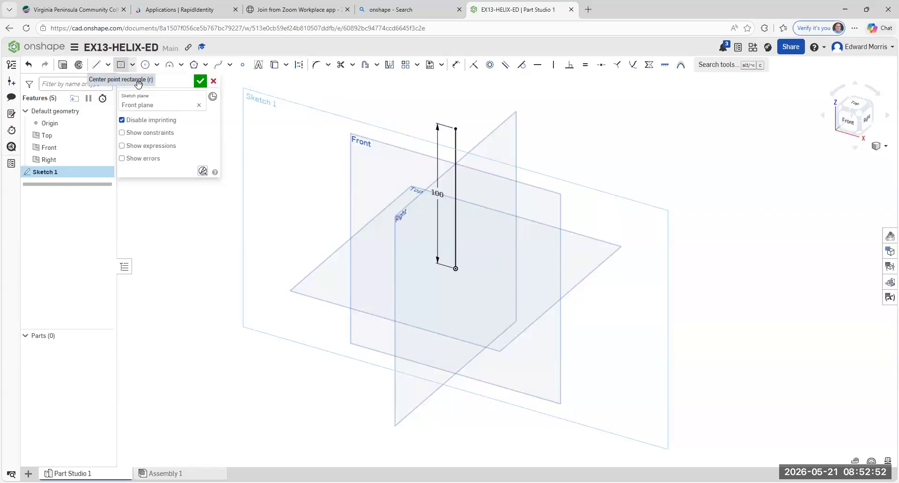
right_click(436, 193)
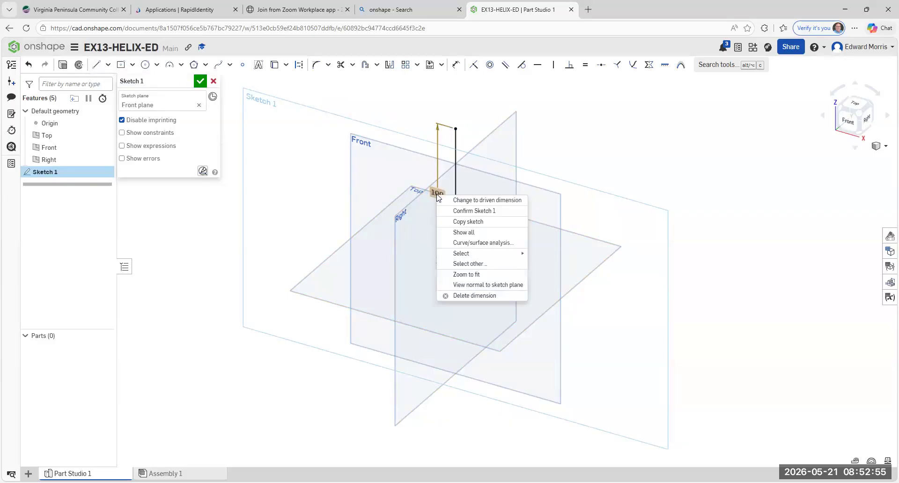
left_click(475, 296)
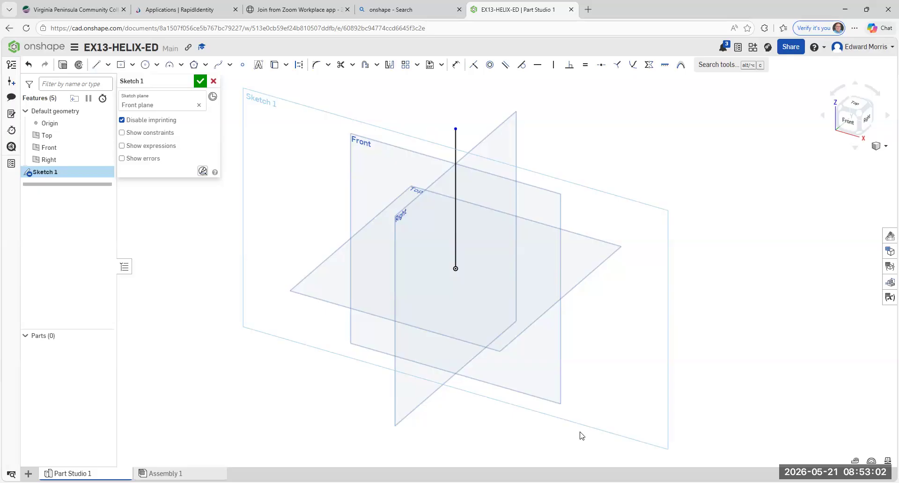
left_click(200, 81)
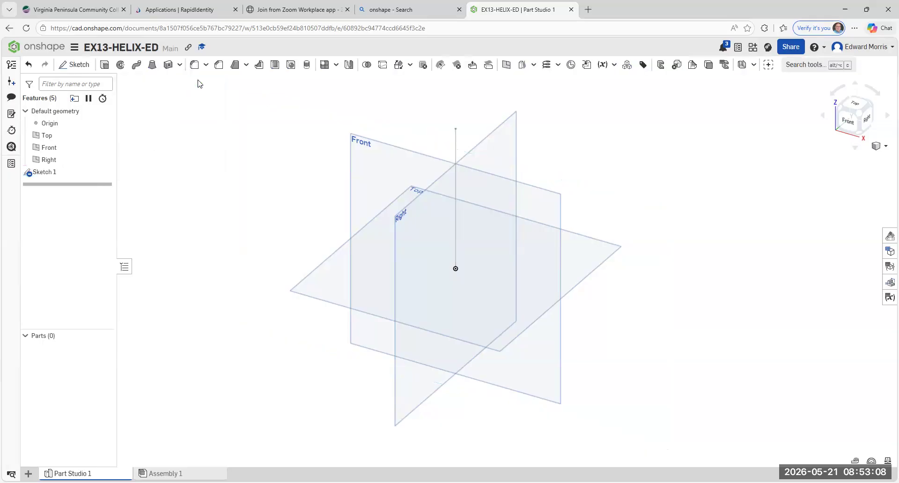
Step: Start a Helix of the Axis type and use the vertical sketch line as its axis
left_click(558, 65)
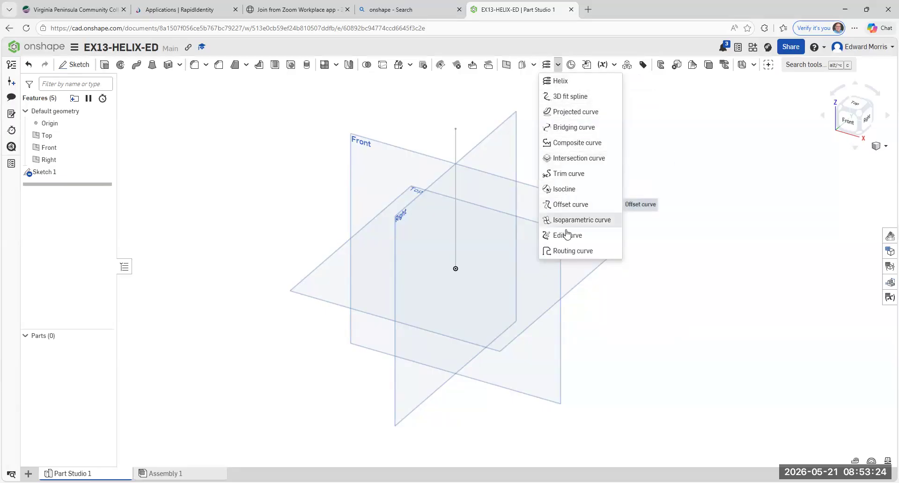
left_click(558, 65)
left_click(559, 66)
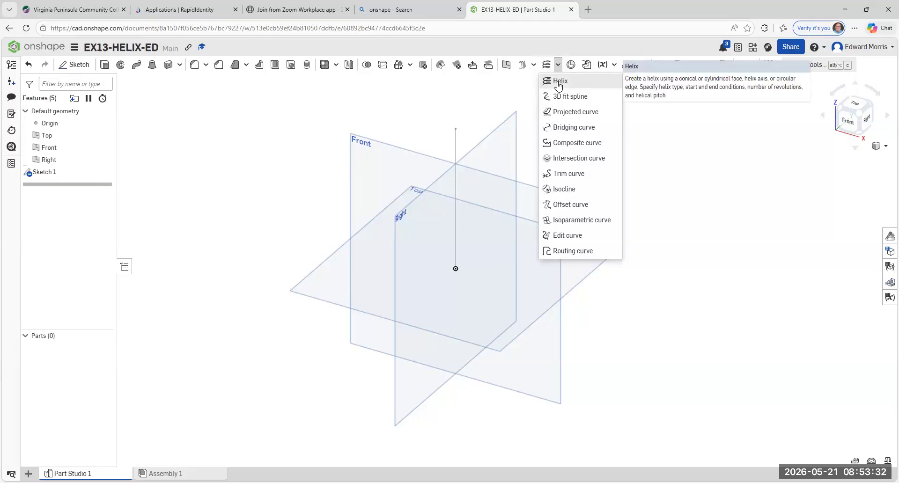
left_click(559, 82)
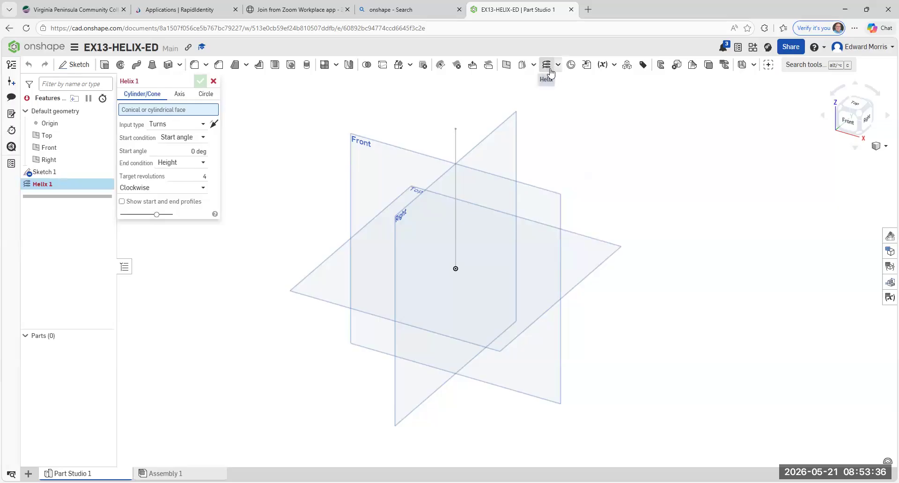
left_click(558, 65)
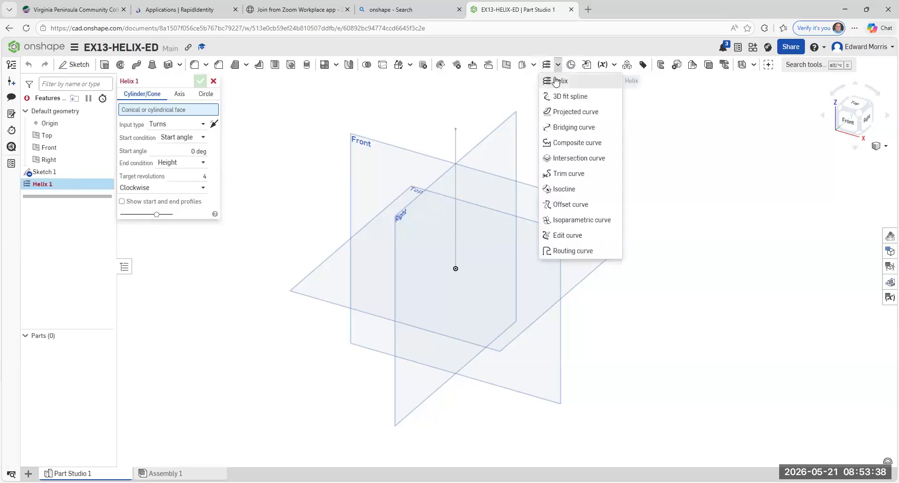
left_click(556, 82)
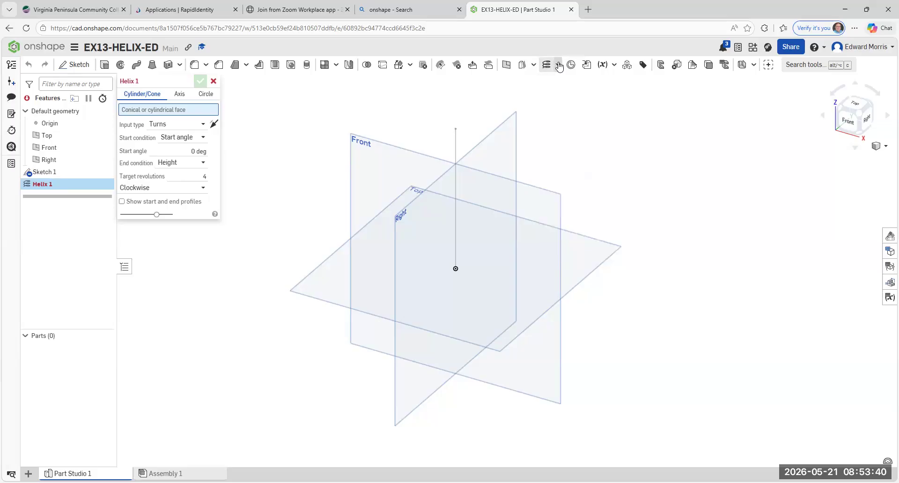
left_click(558, 65)
left_click(557, 82)
left_click(179, 95)
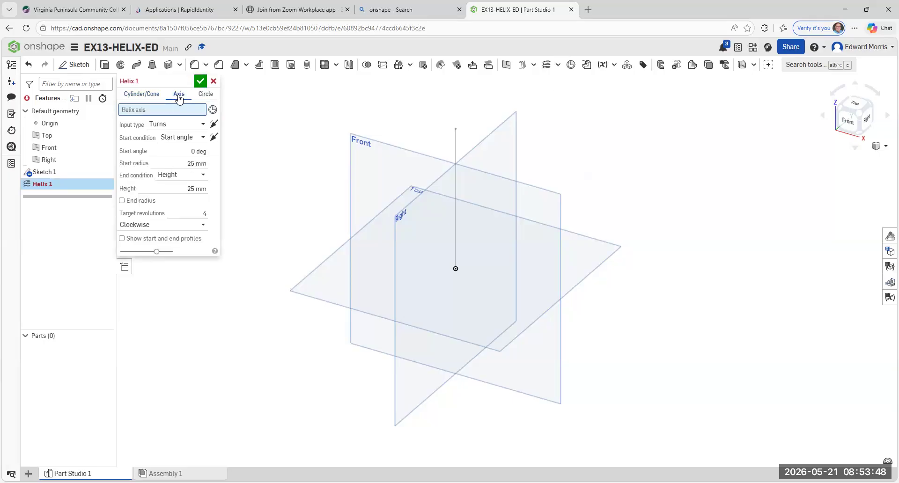
left_click(456, 215)
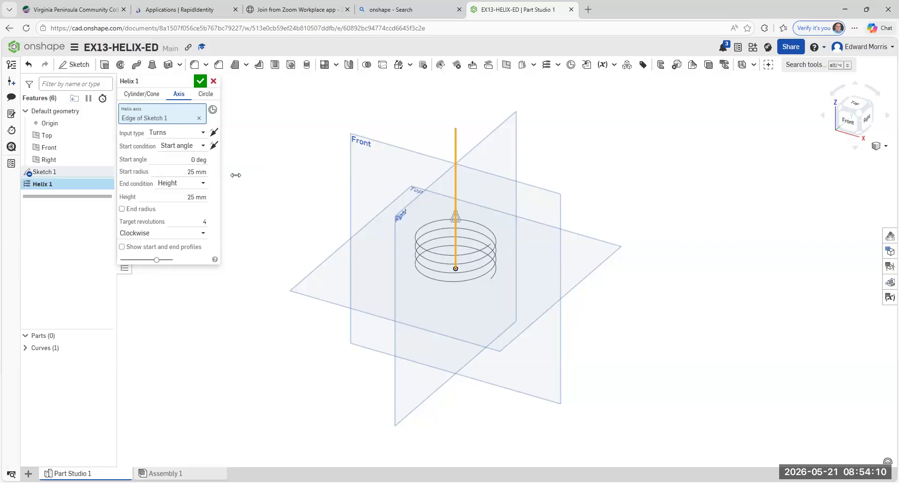
Step: Set the helix height to 100 mm and the target revolutions to 8, and accept the helix
left_click(196, 197)
type("100 mm")
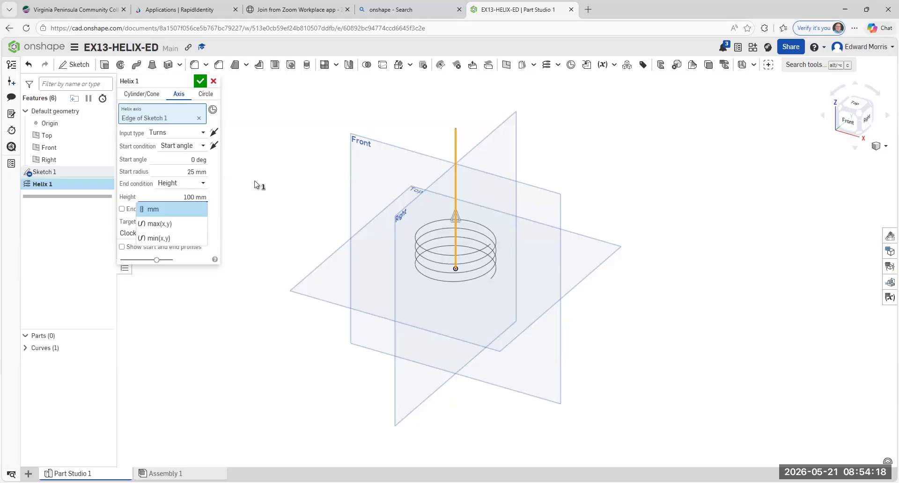
key("Return")
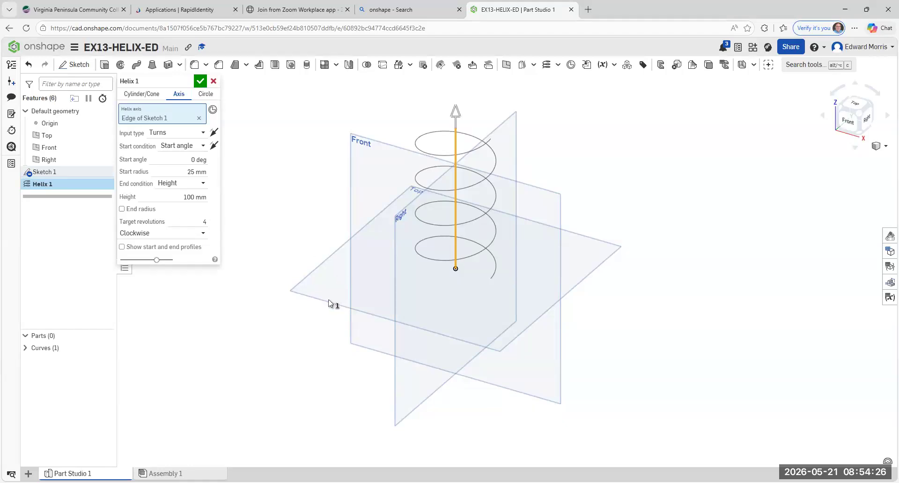
left_click(205, 224)
key("BackSpace")
left_click(268, 166)
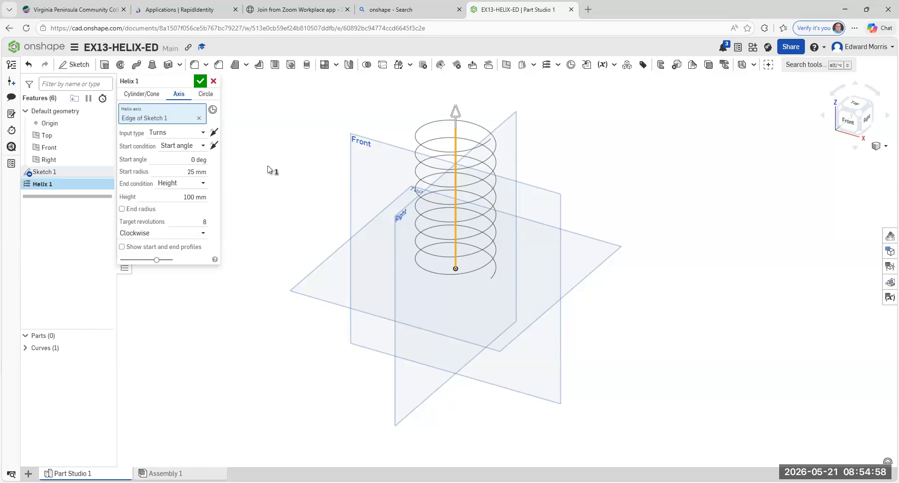
left_click(201, 82)
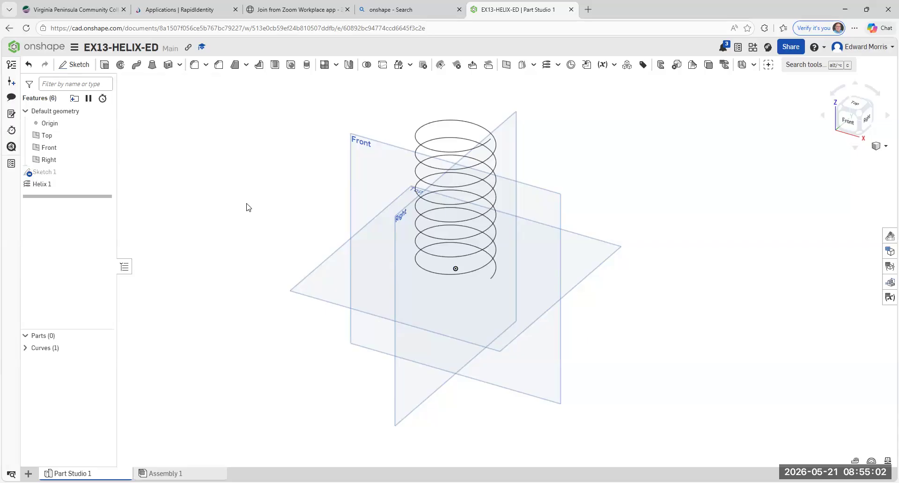
Step: On the Front plane, sketch a 5 mm diameter center point circle on the lower endpoint of the helix and finish the sketch
left_click(75, 65)
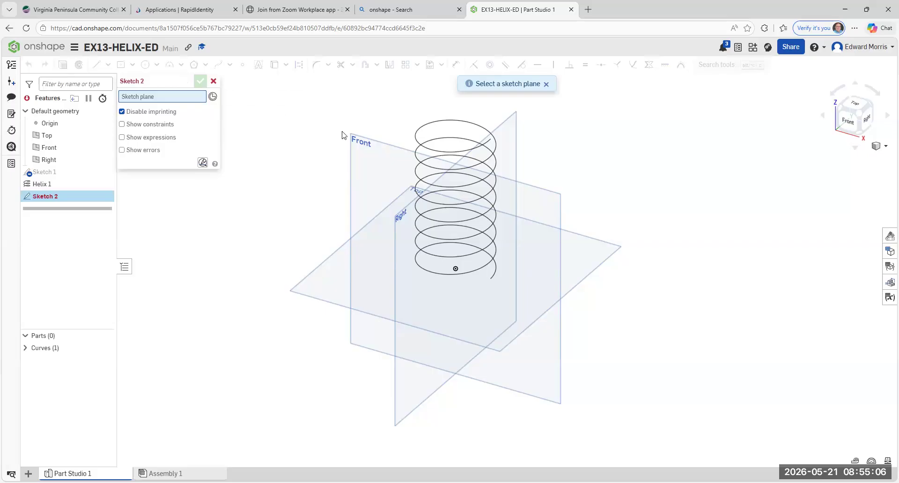
left_click(375, 143)
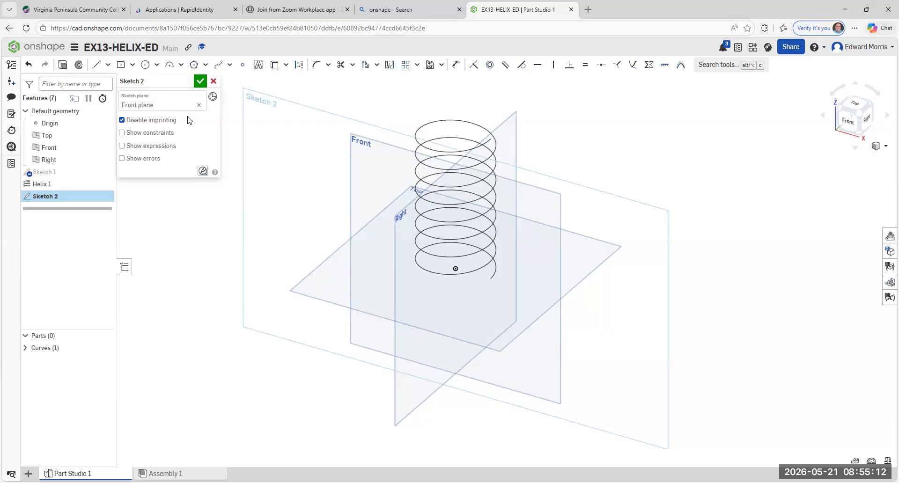
left_click(157, 65)
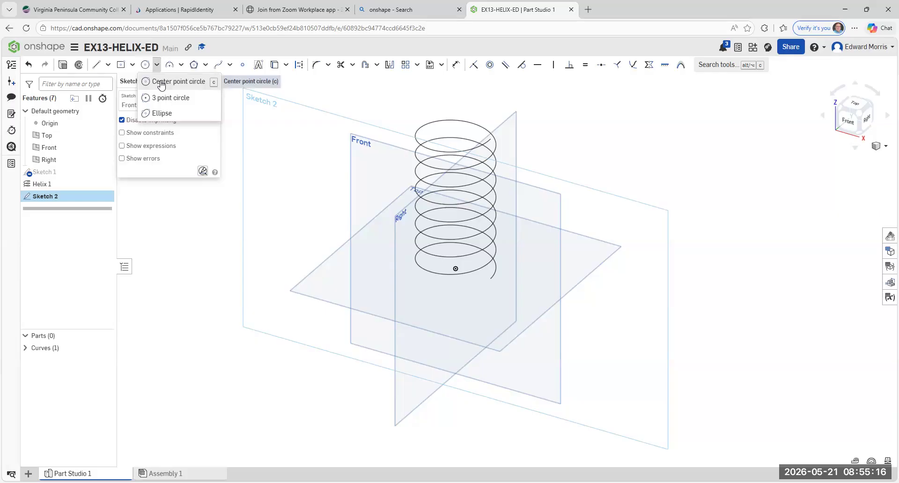
left_click(161, 83)
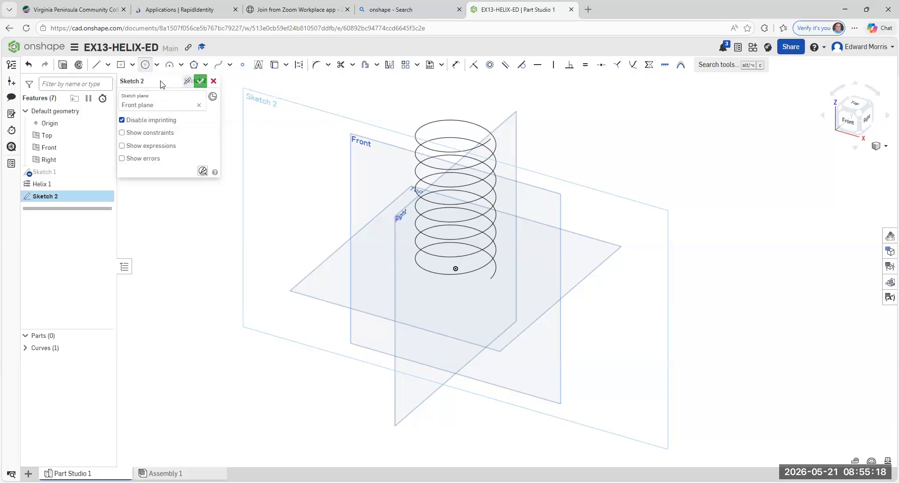
left_click(491, 278)
left_click(496, 283)
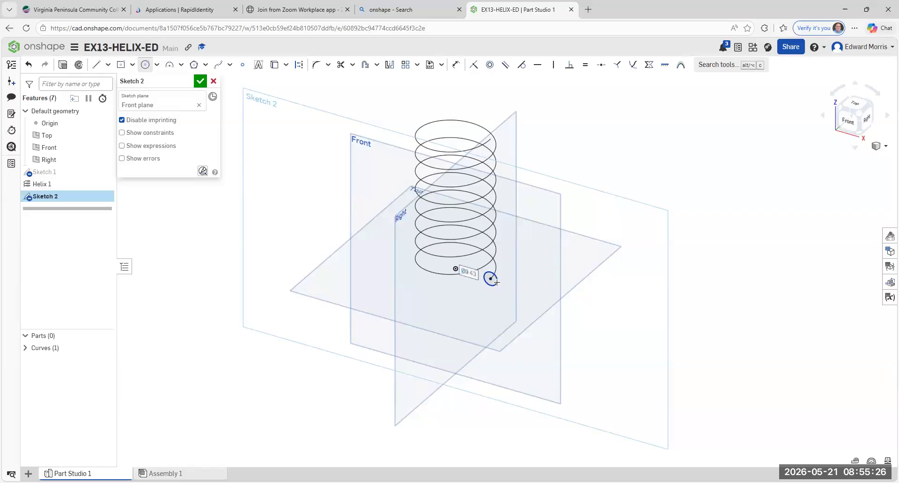
type("5")
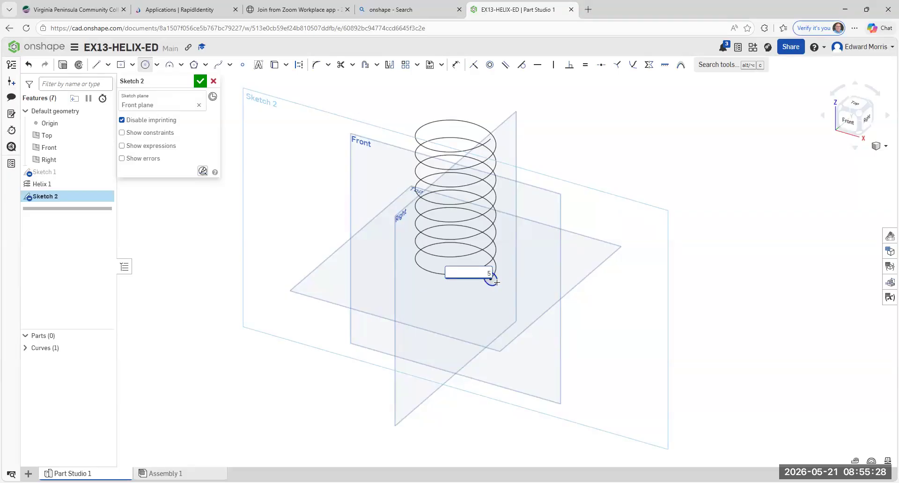
key("Return")
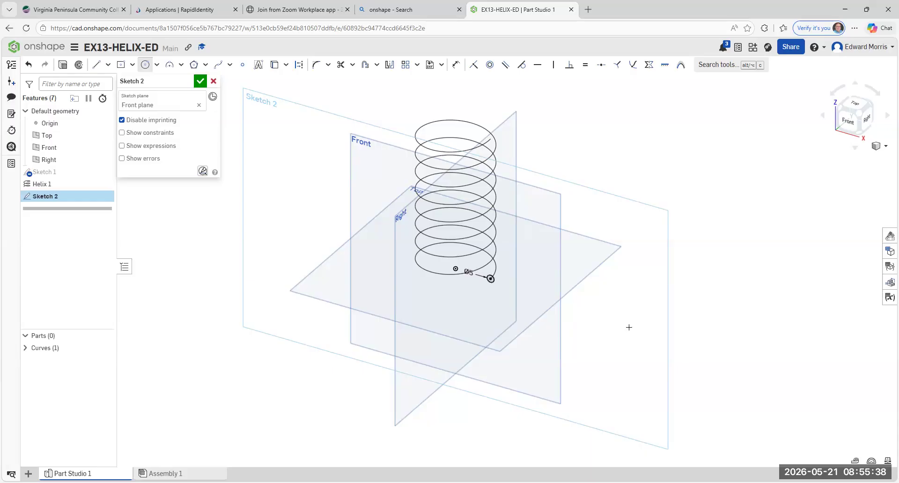
left_click(200, 82)
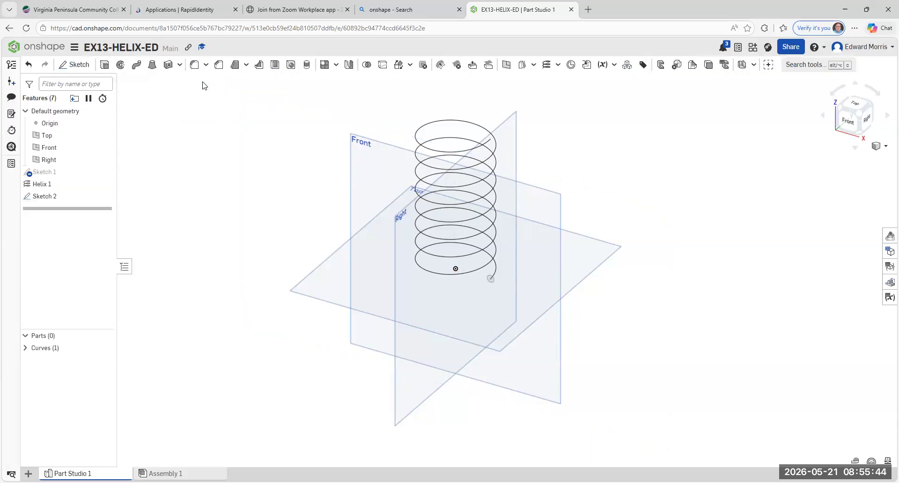
Step: Sweep the circle's sketch region along the helix curve as a new solid and accept the feature
left_click(137, 65)
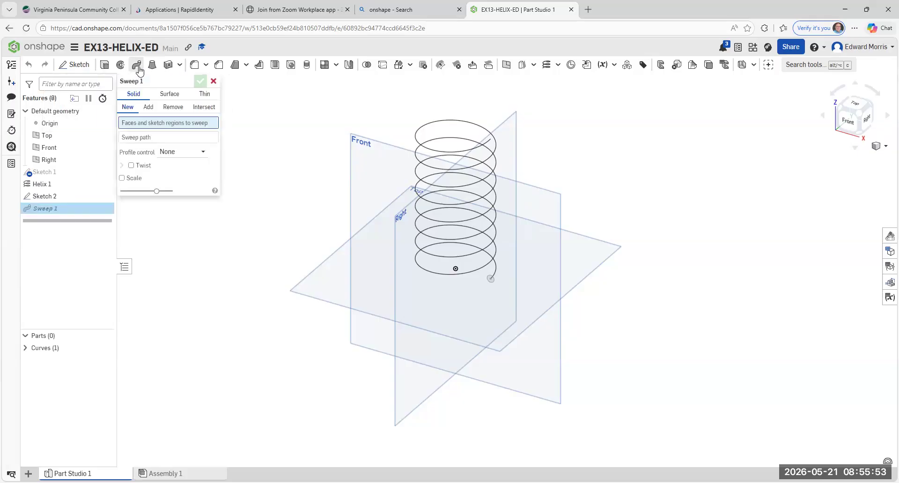
left_click(493, 279)
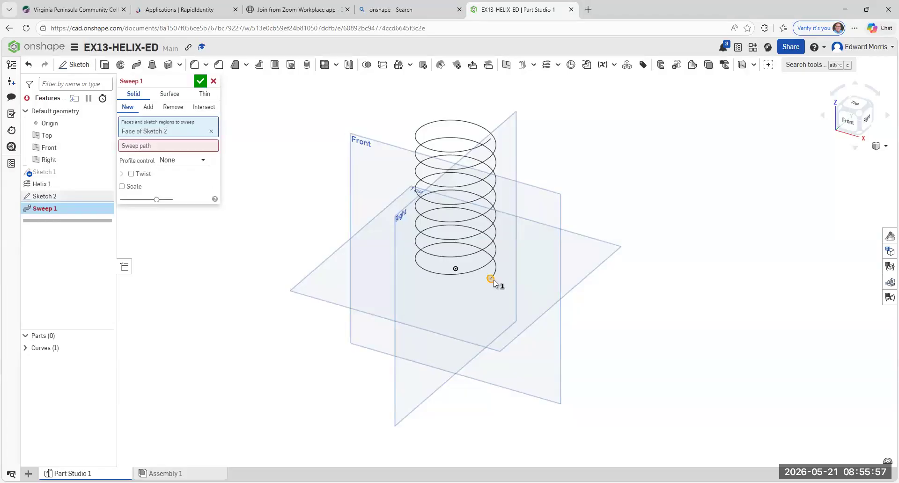
left_click(147, 148)
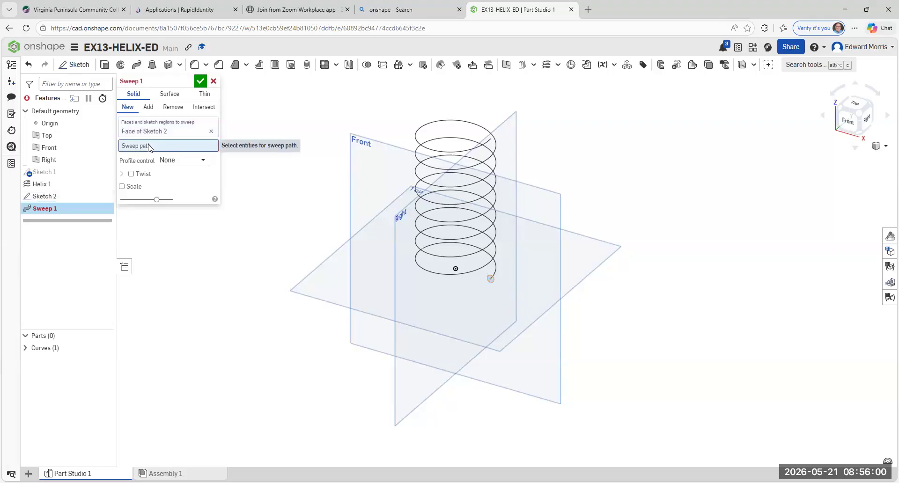
left_click(429, 271)
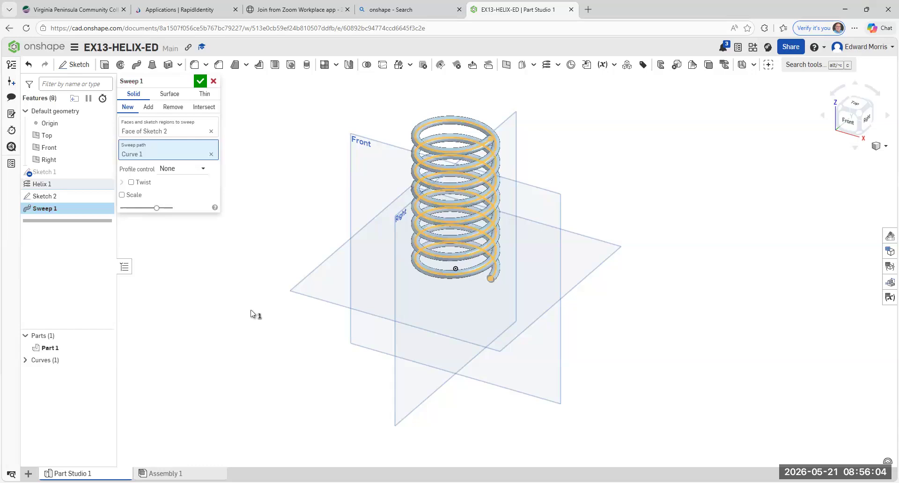
left_click(201, 82)
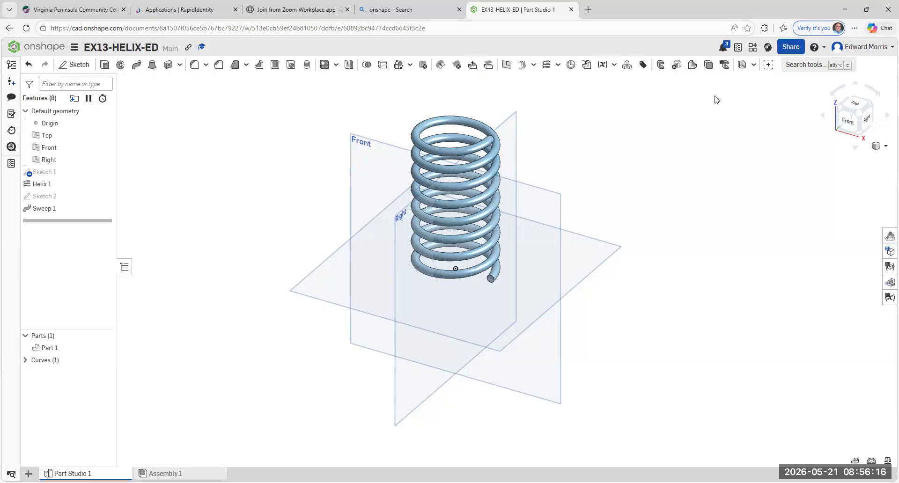
Step: Hide the Top, Front and Right planes and fit the spring in an isometric view
left_click(850, 126)
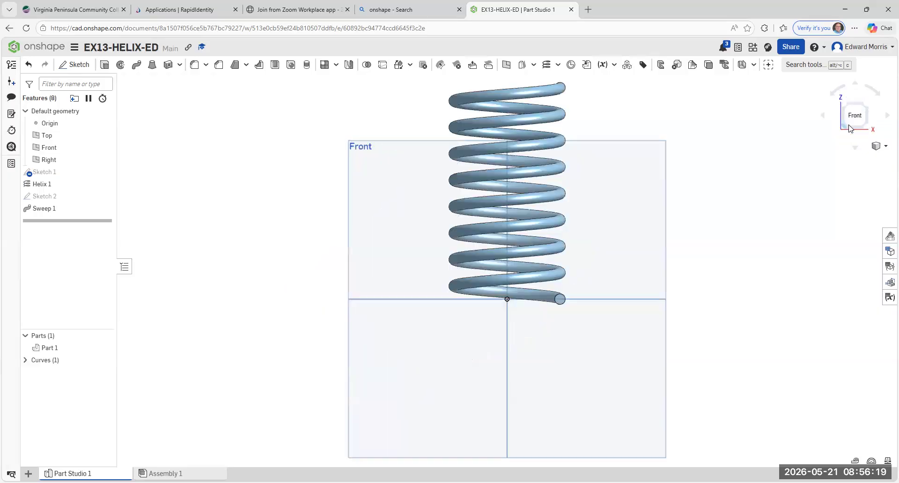
left_click(865, 107)
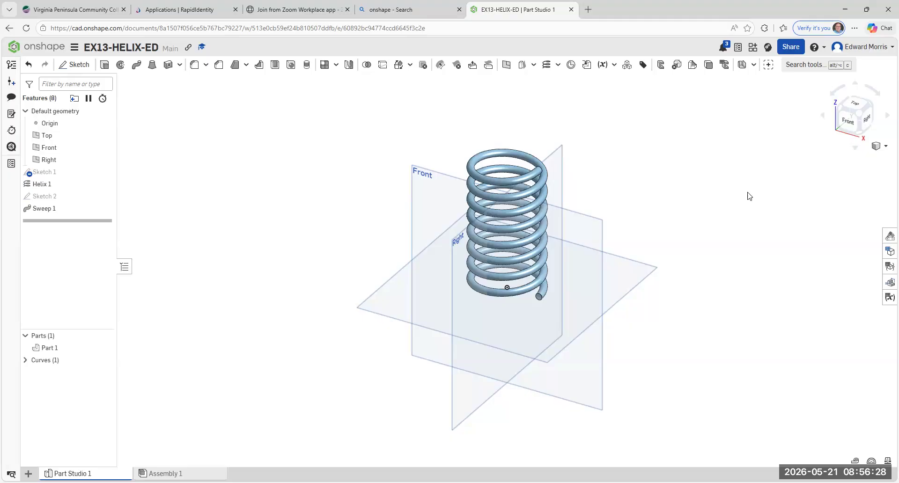
left_click(105, 135)
left_click(104, 147)
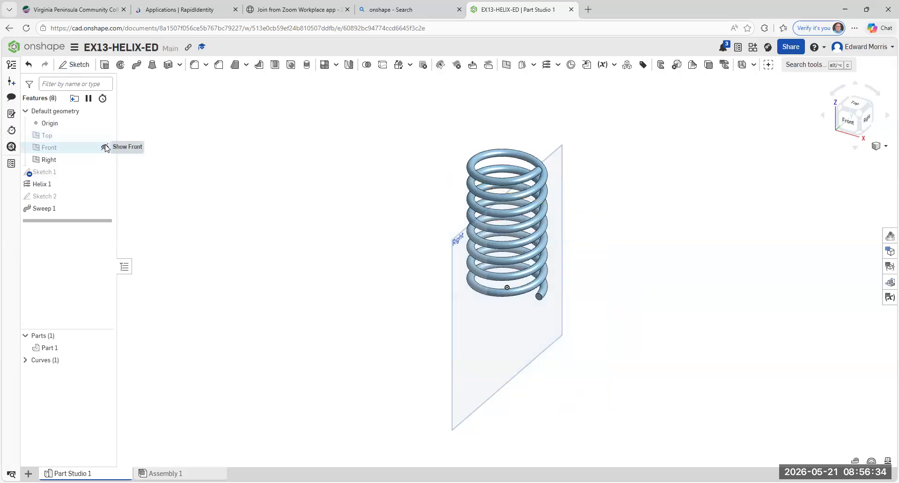
left_click(104, 159)
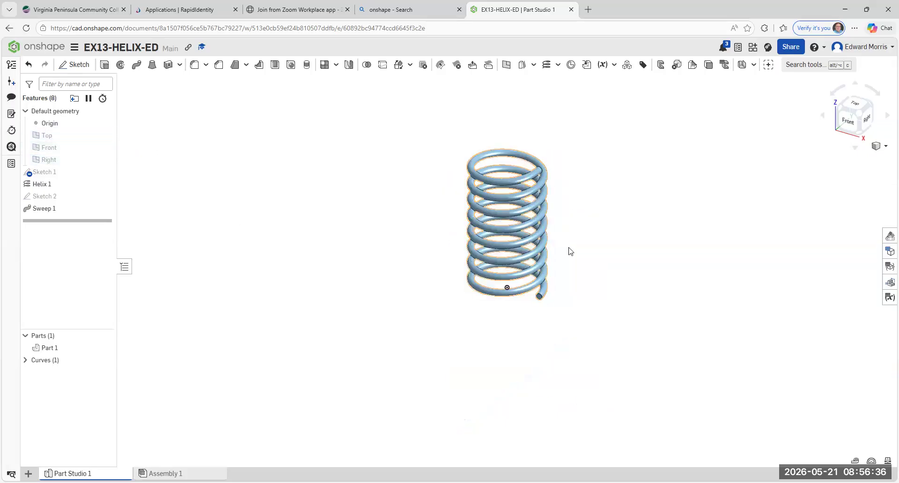
key("f")
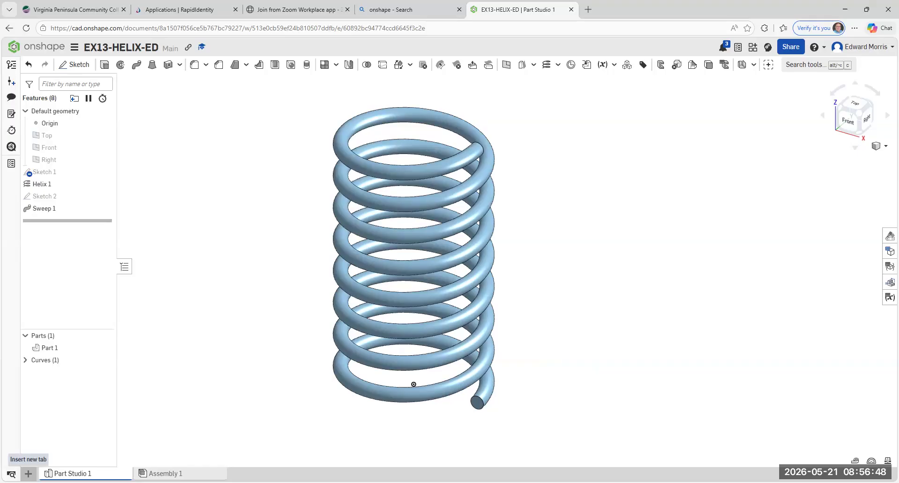
Step: Create a drawing from the Onshape template ANSI_A_MM.dwt with no views
left_click(29, 473)
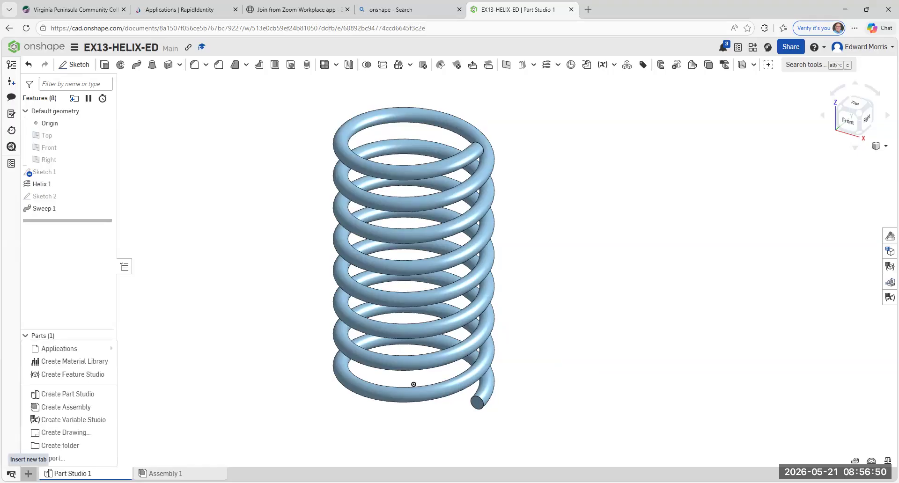
left_click(75, 432)
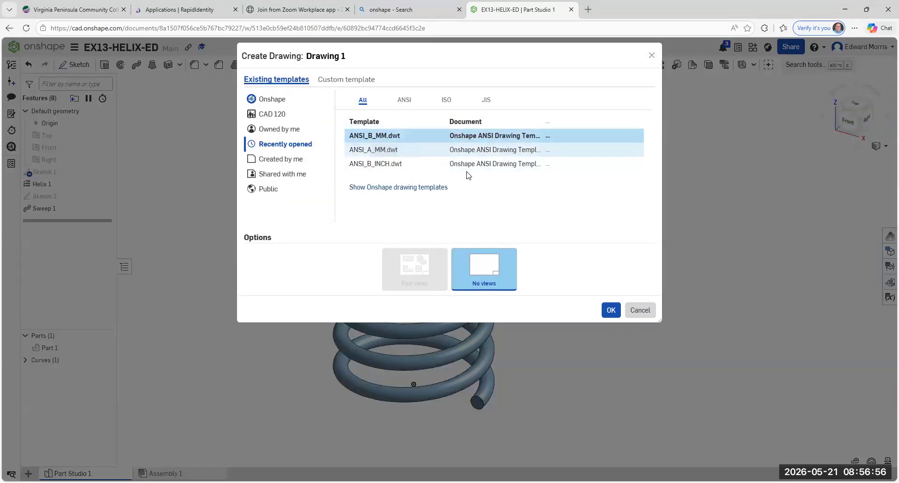
left_click(261, 101)
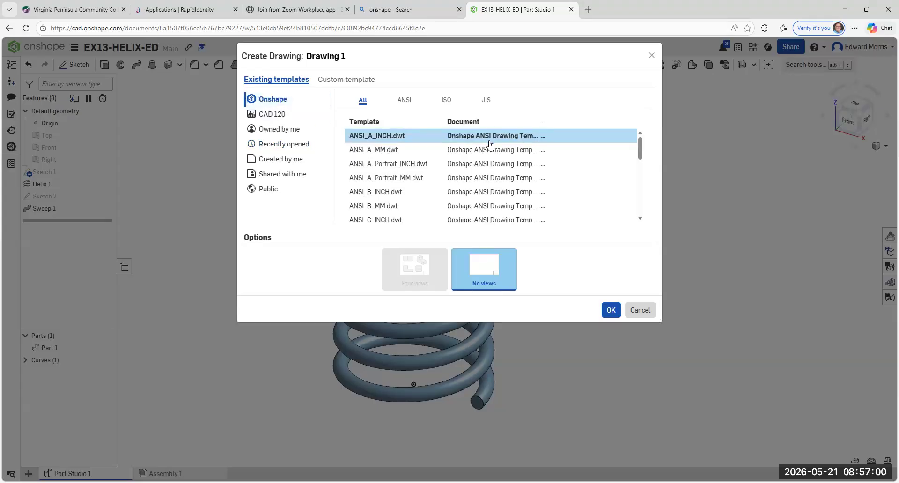
left_click(377, 152)
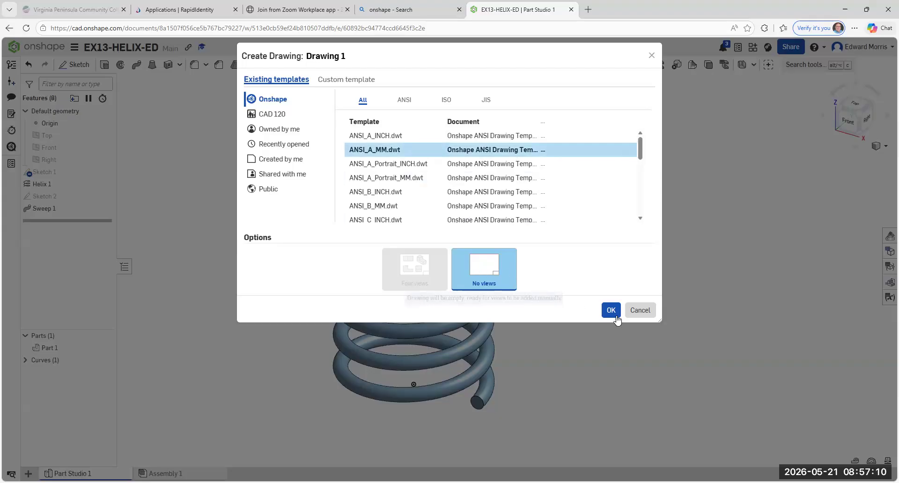
left_click(612, 311)
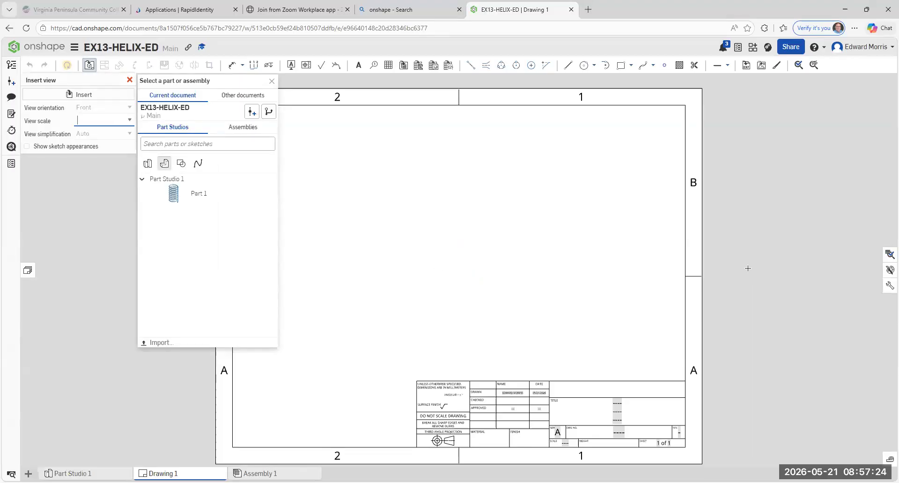
Step: Place a front view of Part 1 on the sheet at 1:1 scale without any projected views
left_click(174, 193)
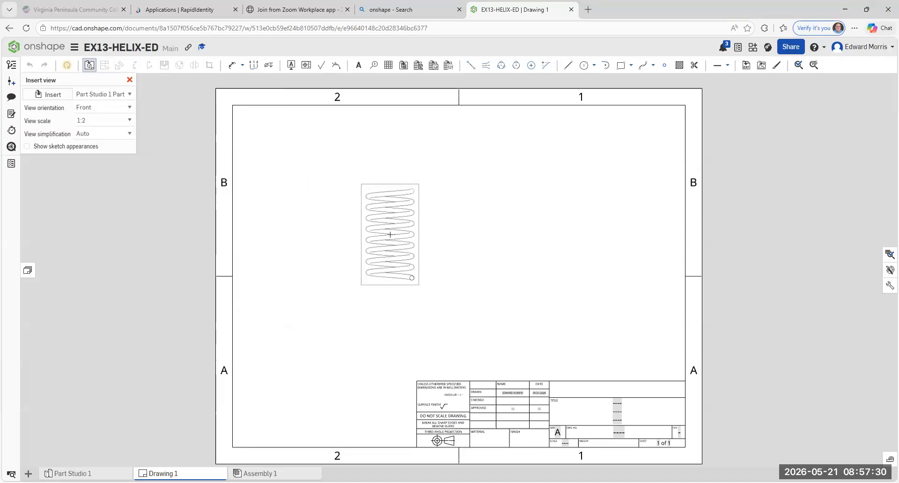
left_click(129, 121)
scroll(132, 151, "up", 1)
left_click(112, 135)
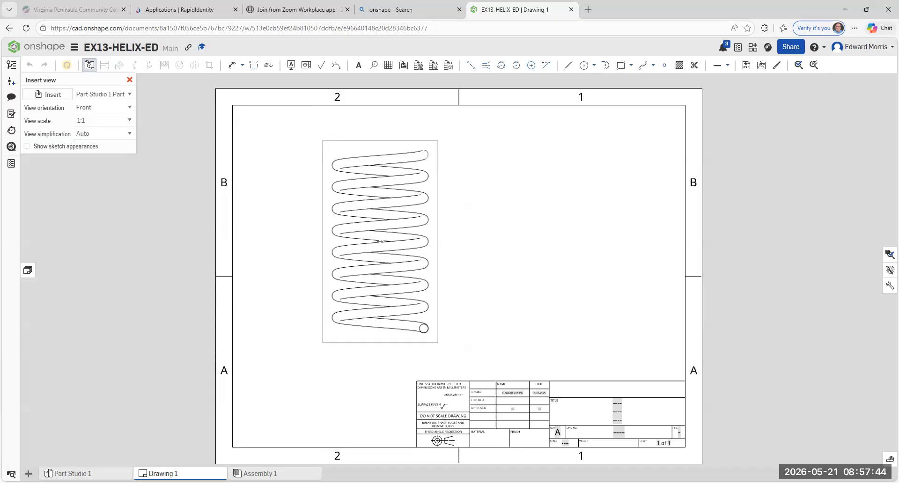
left_click(380, 241)
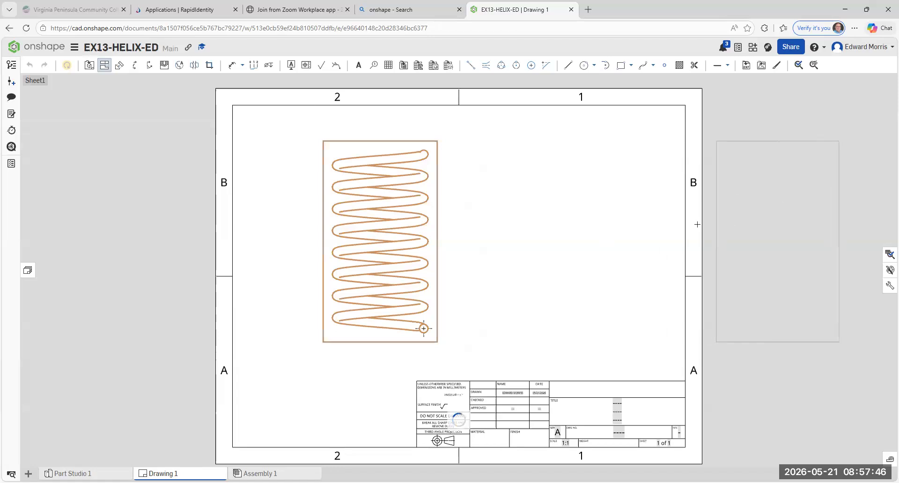
key("Escape")
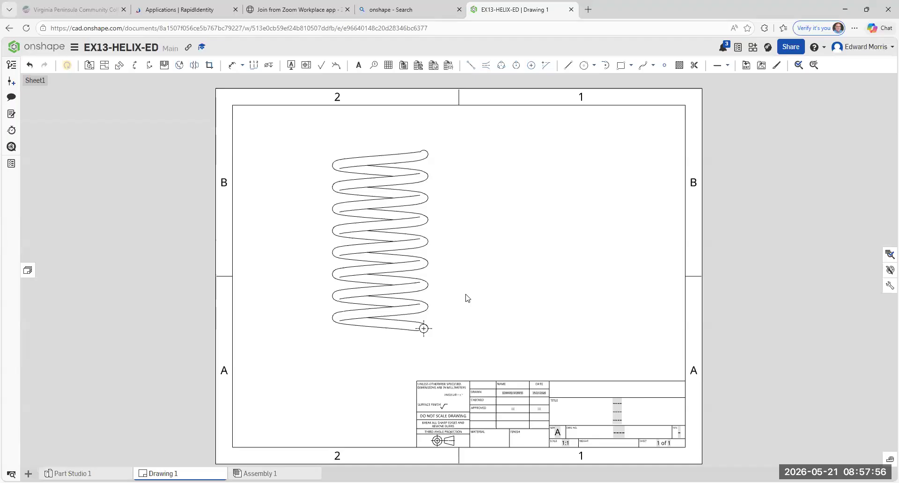
Step: Undo the insertion of the spring's front view
left_click(333, 214)
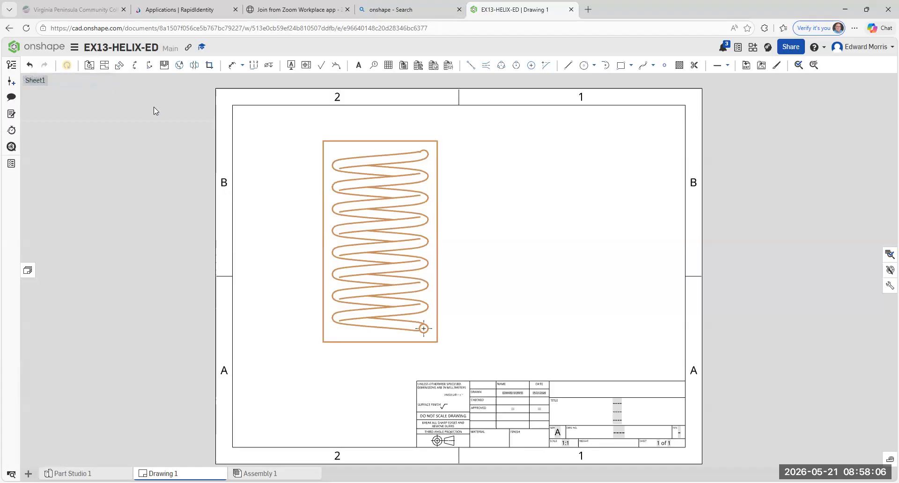
left_click(226, 160)
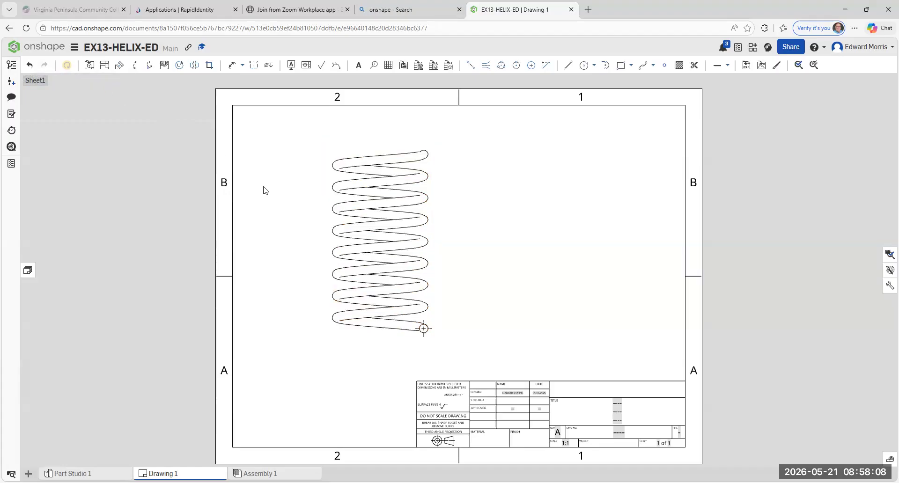
left_click(330, 155)
right_click(331, 156)
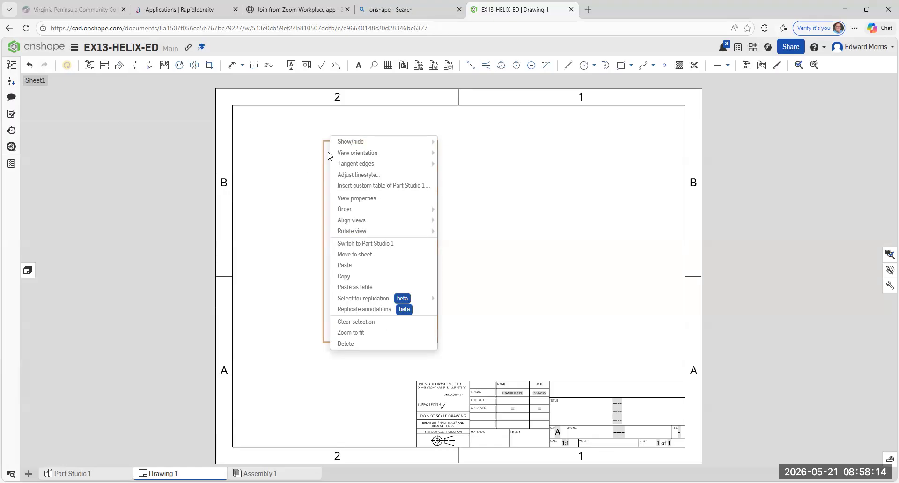
left_click(312, 147)
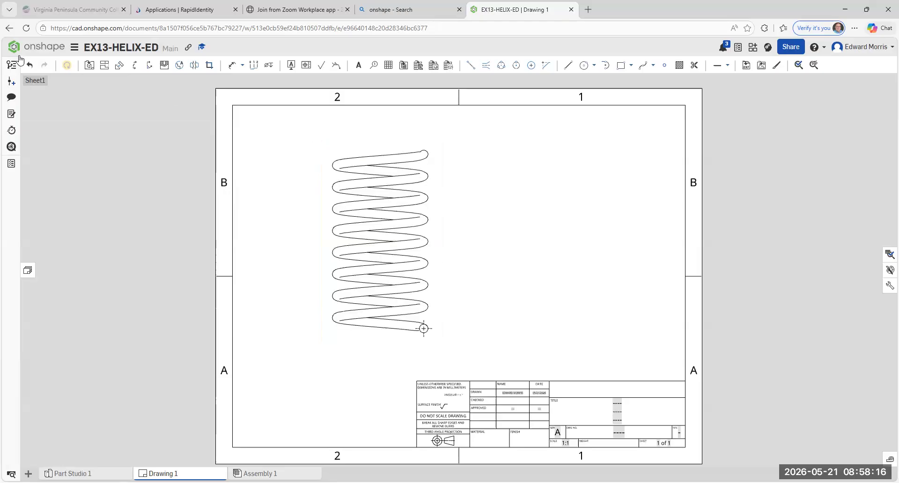
left_click(29, 66)
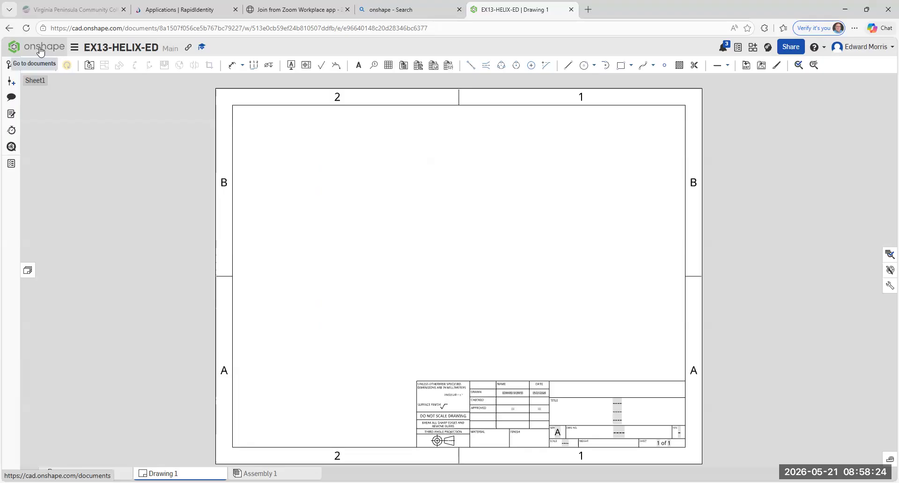
left_click(90, 66)
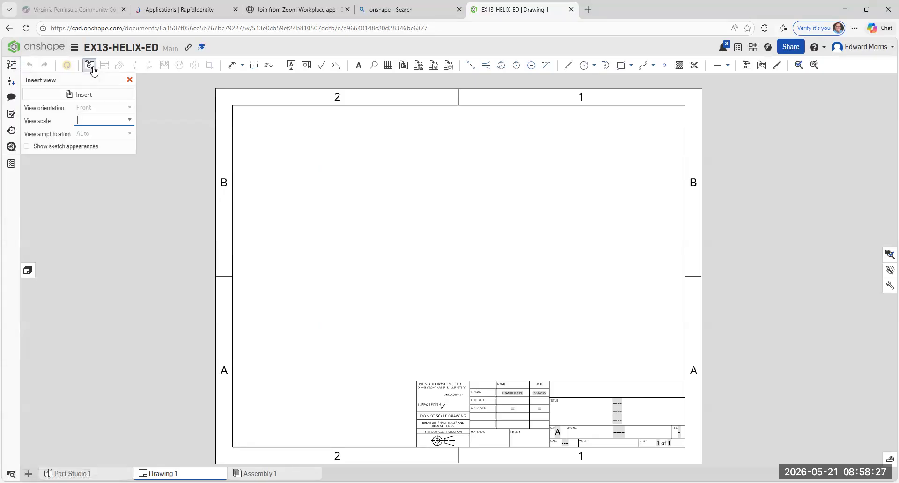
left_click(130, 79)
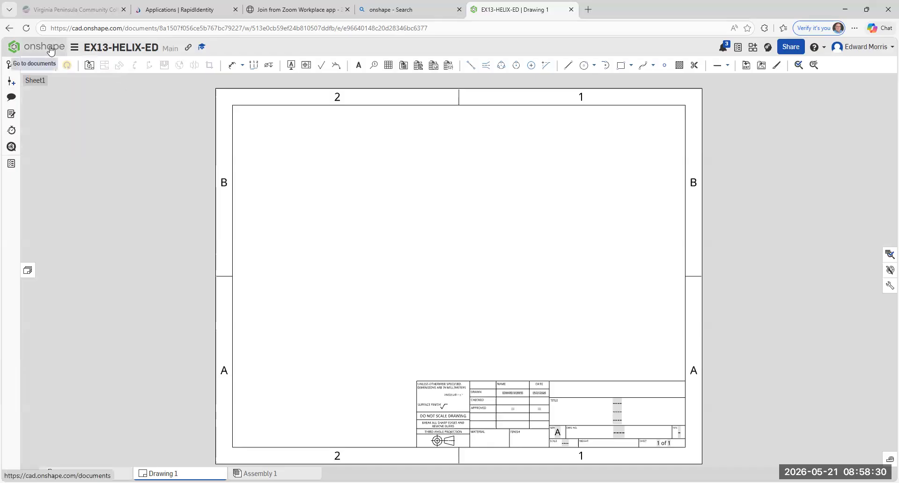
left_click(65, 473)
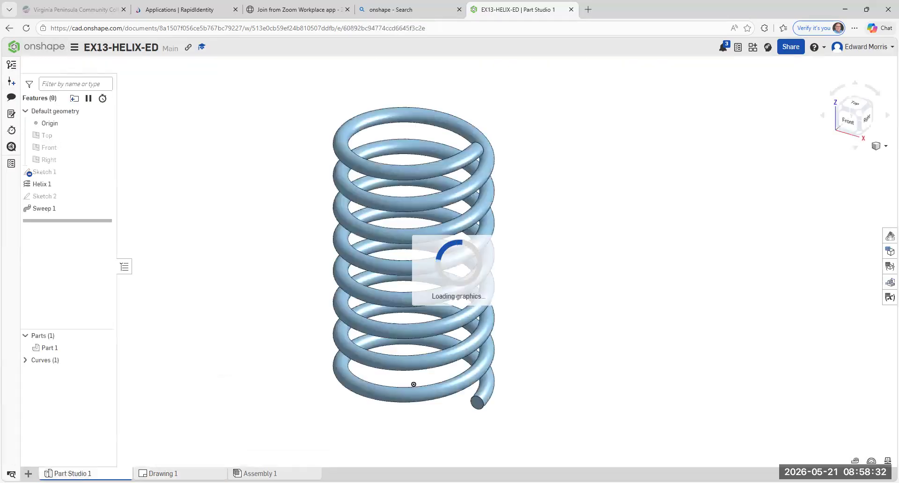
left_click(159, 474)
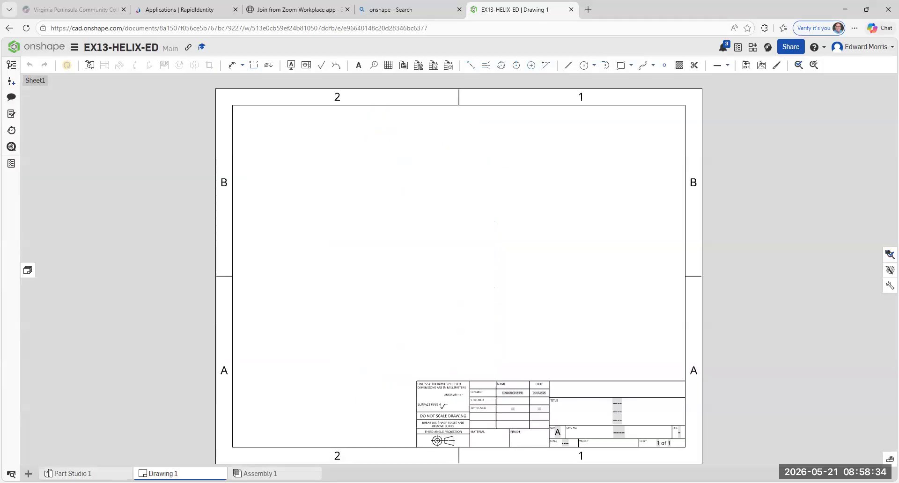
left_click(66, 474)
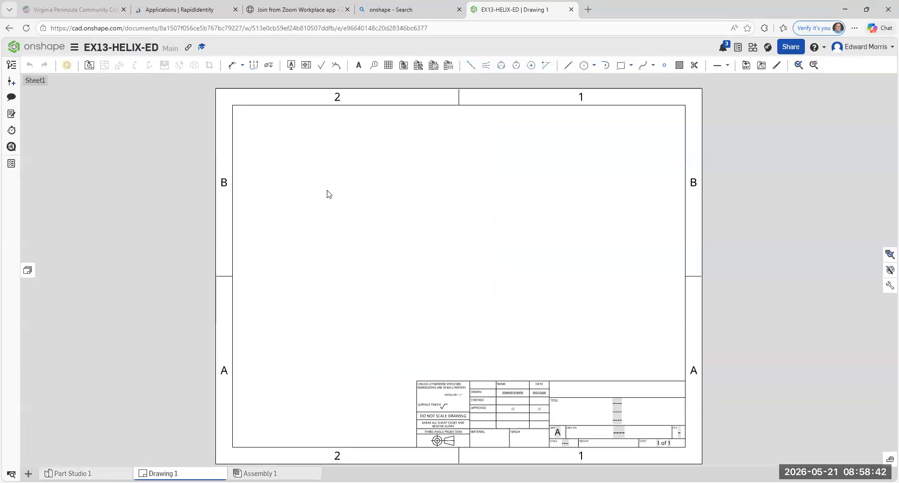
right_click(327, 192)
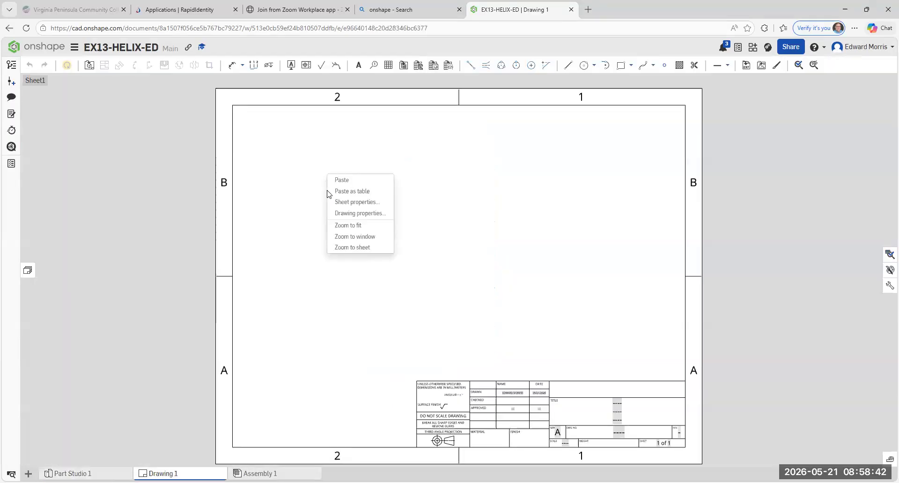
left_click(296, 178)
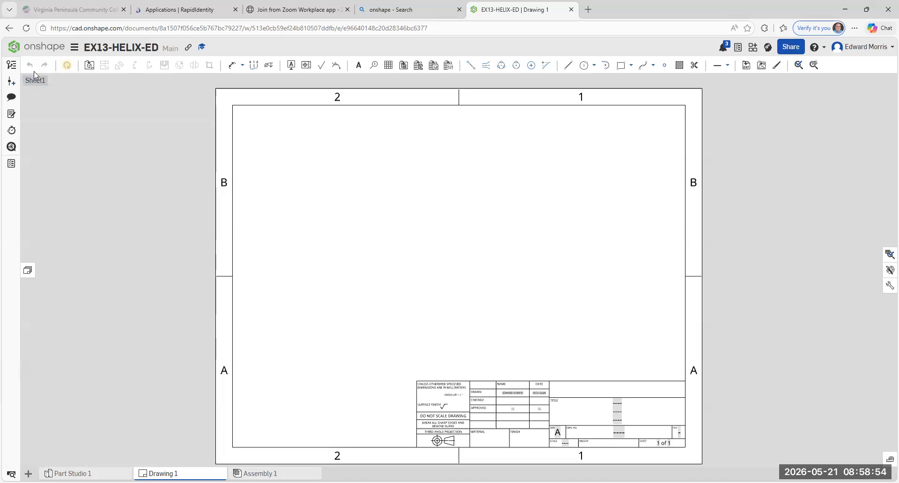
Step: Insert a front view of Part 1 at 1:2 scale in the sheet's lower left area and project a top view above it
left_click(89, 65)
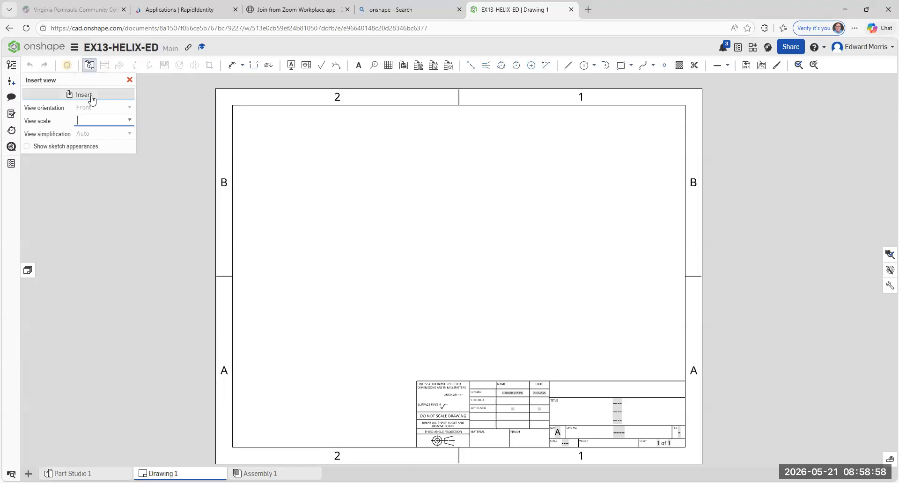
left_click(89, 93)
left_click(169, 201)
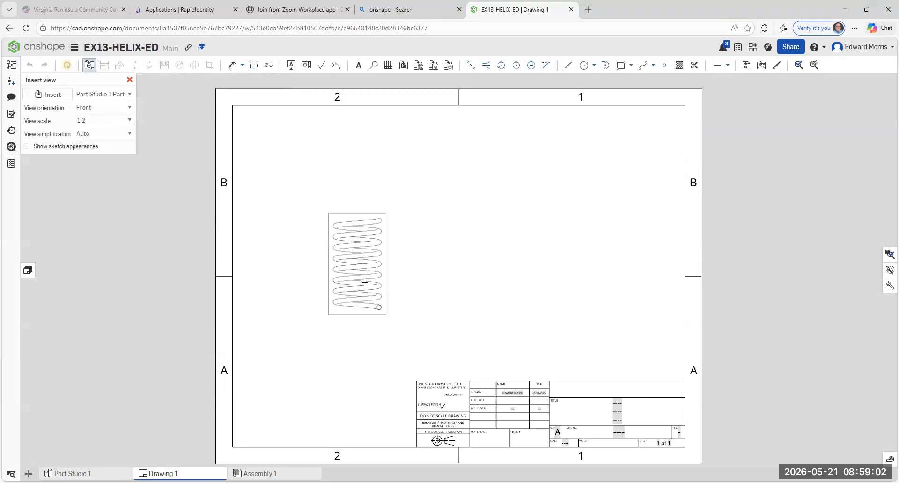
left_click(368, 300)
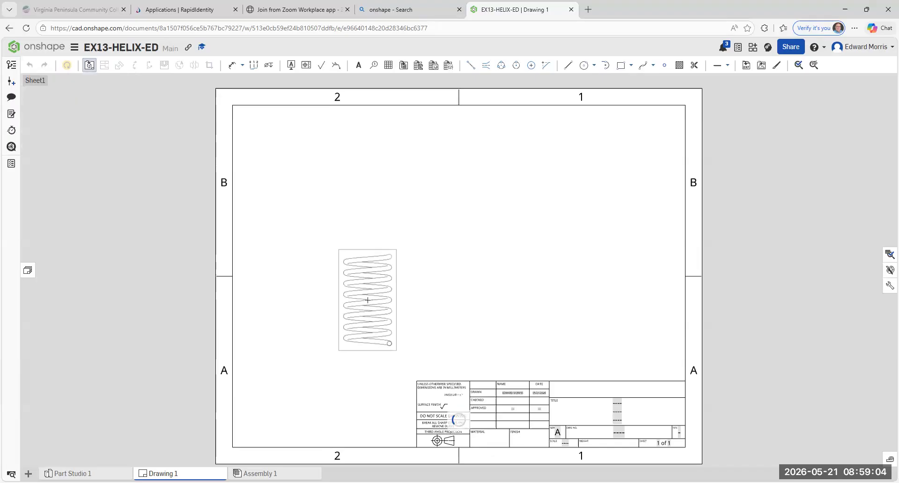
left_click(371, 185)
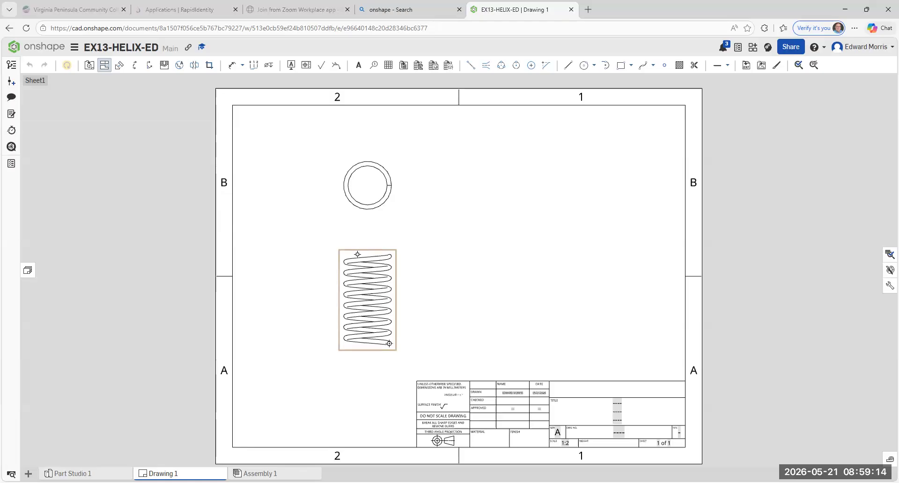
Step: Project an isometric view from the front view and place it in the sheet's upper right area
left_click(358, 254)
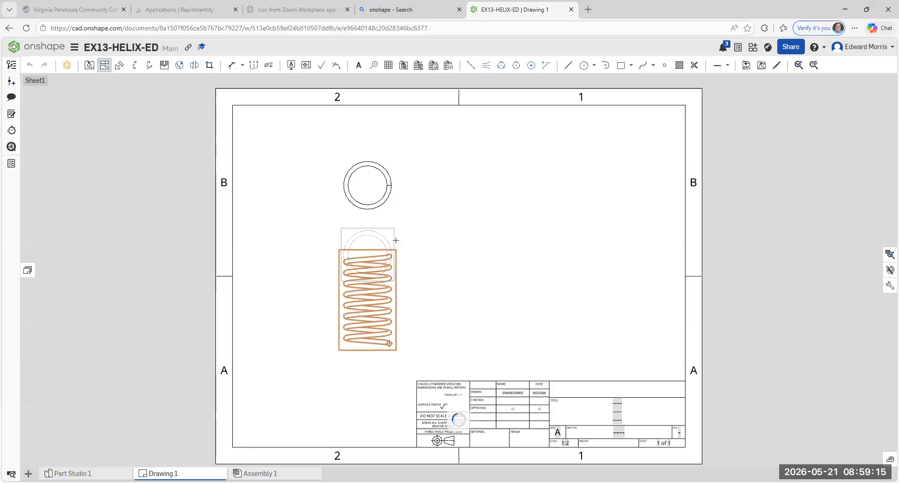
left_click(561, 192)
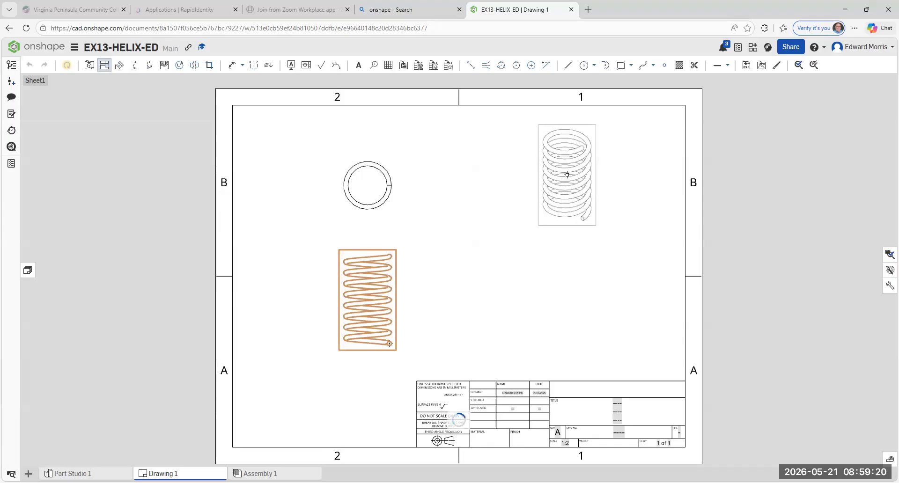
left_click(567, 174)
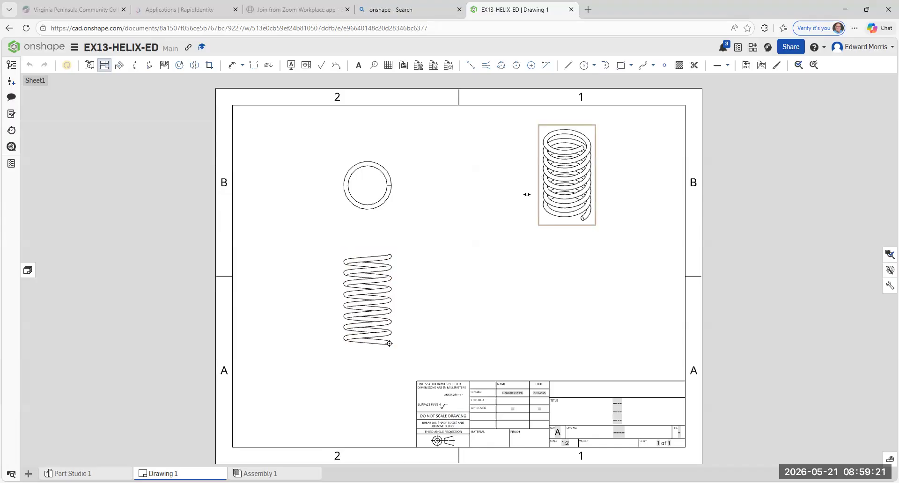
Step: Display the isometric view of the spring as shaded
right_click(551, 225)
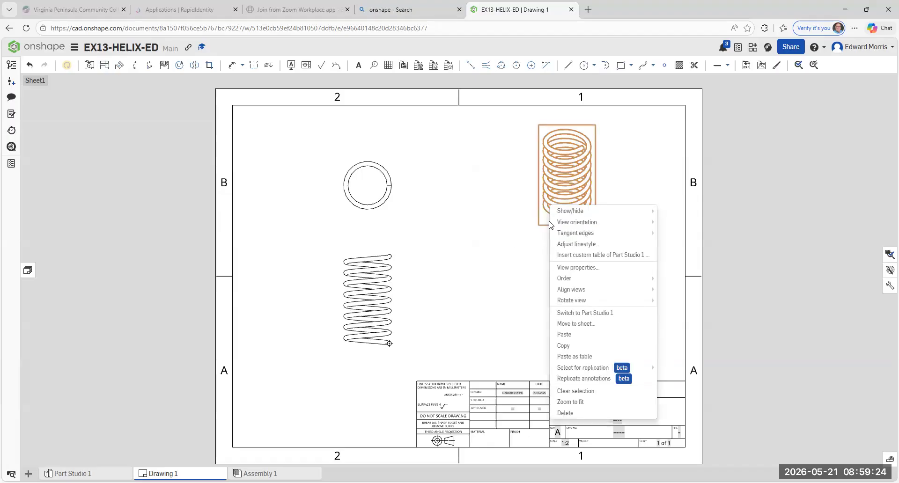
mouse_move(568, 211)
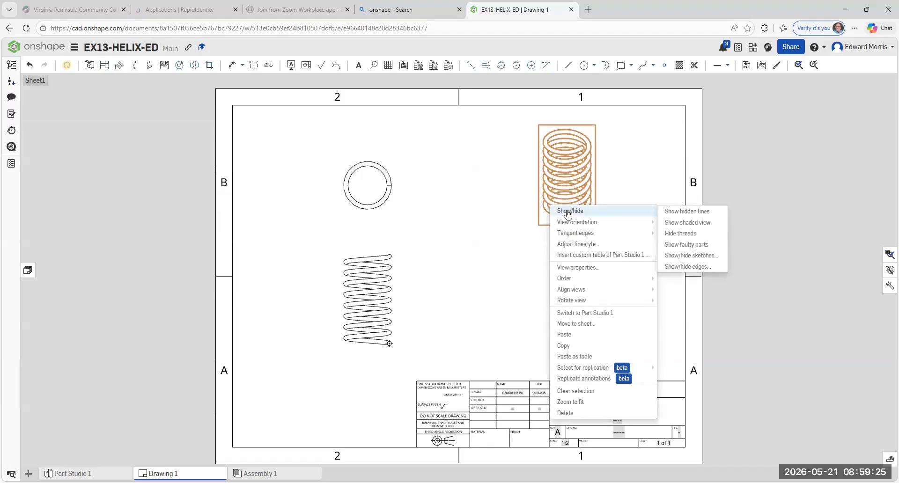
left_click(712, 228)
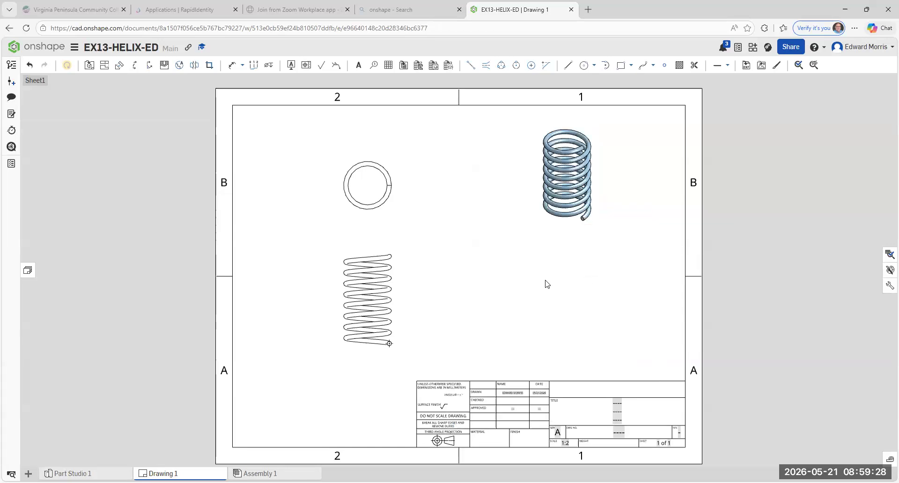
Step: Shift the isometric view slightly right and up, and move the front view up closer to the top view
left_click(542, 218)
left_click_drag(542, 218, 560, 215)
left_click(496, 255)
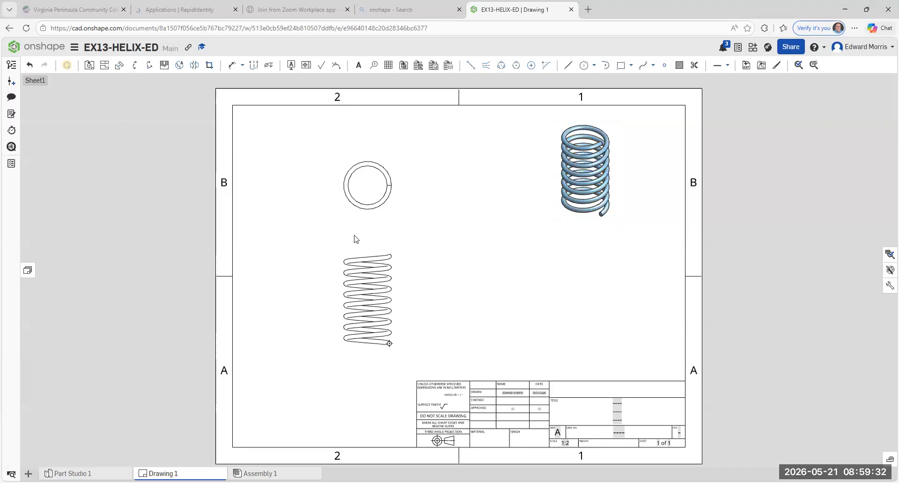
left_click_drag(370, 240, 405, 203)
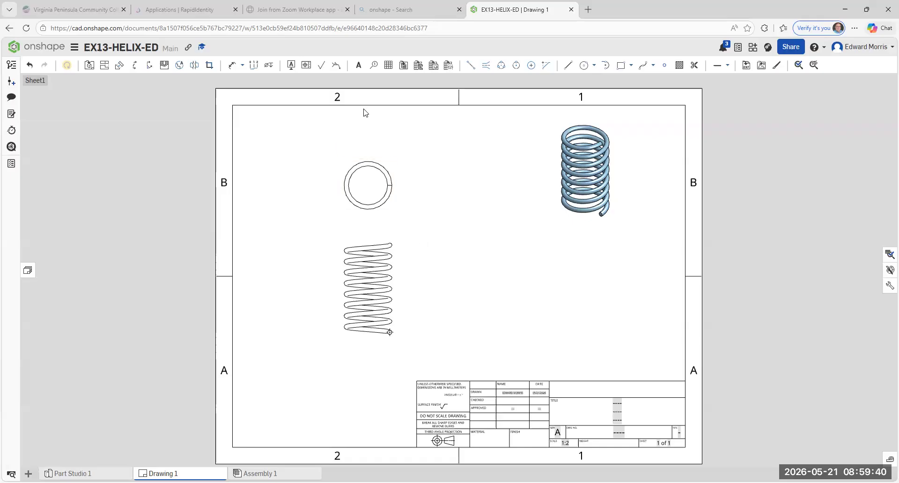
Step: Add a single centermark to the outer circle of the spring's top view
left_click(531, 65)
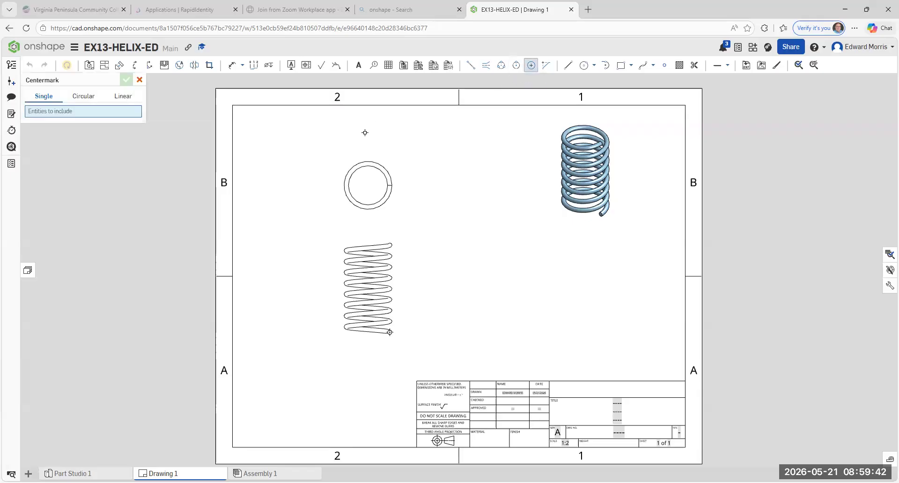
left_click(361, 160)
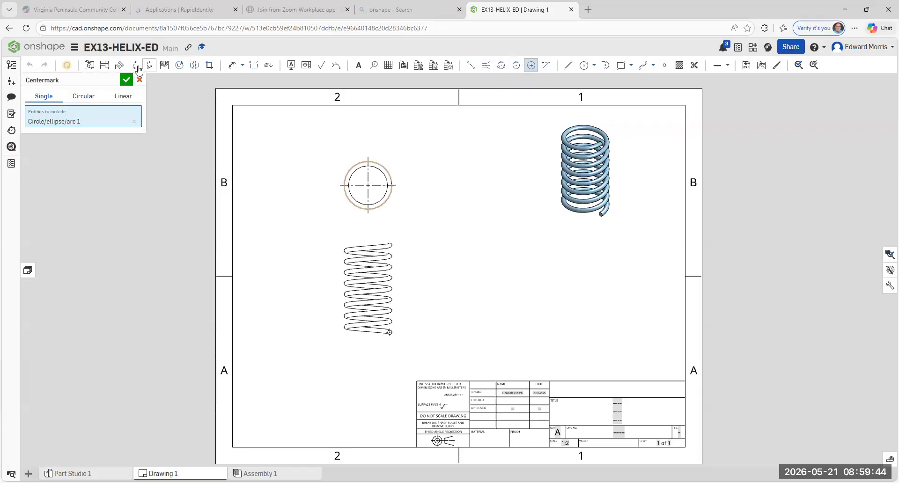
left_click(126, 81)
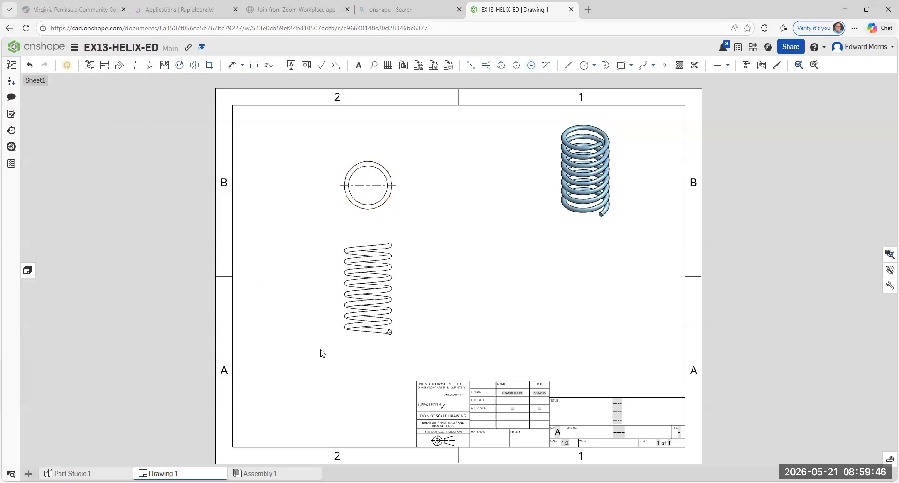
Step: Add a single centermark to the wire-end arc at the upper end of the spring in the front view
scroll(395, 327, "up", 4)
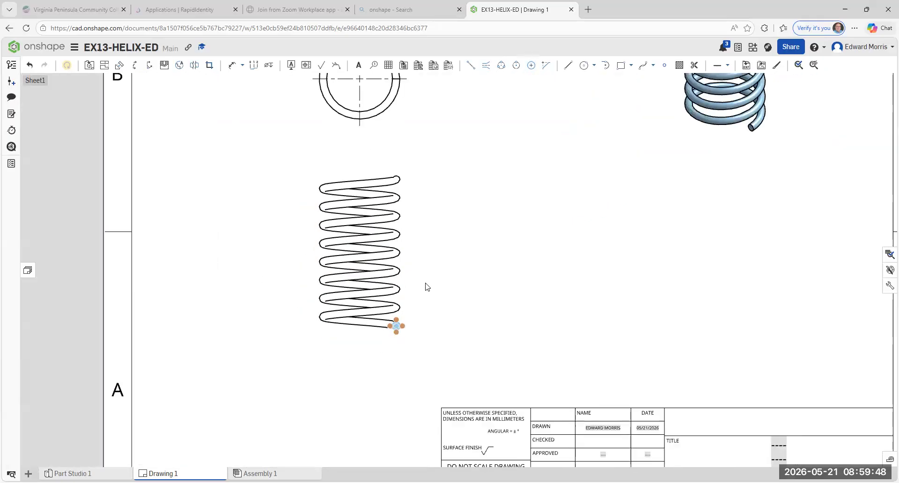
scroll(427, 287, "down", 1)
left_click(531, 65)
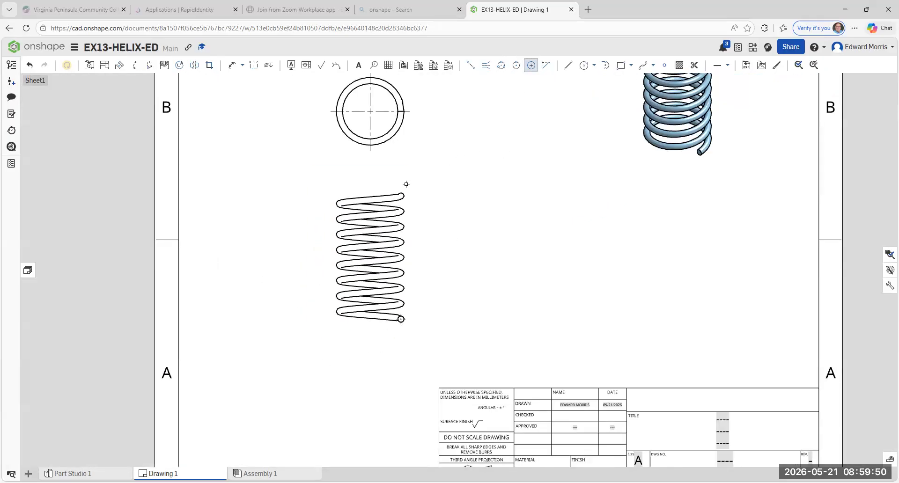
scroll(395, 195, "up", 1)
left_click(400, 197)
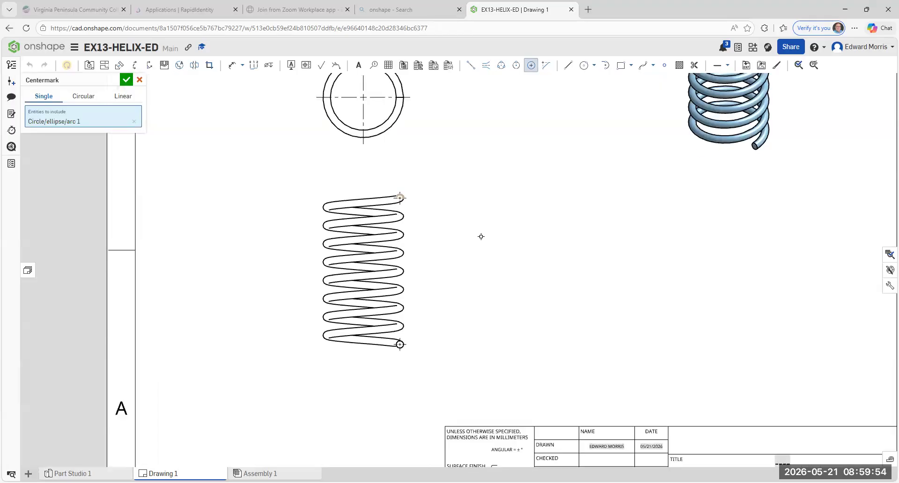
left_click(126, 80)
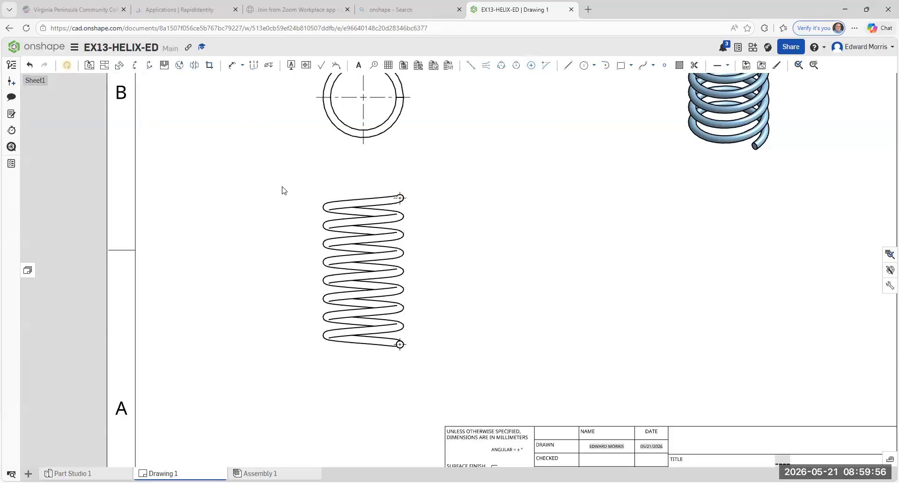
Step: Dimension the vertical distance between the upper and lower wire-end centers in the front view, placing it right of the spring
middle_click_drag(282, 190, 265, 231)
left_click(230, 67)
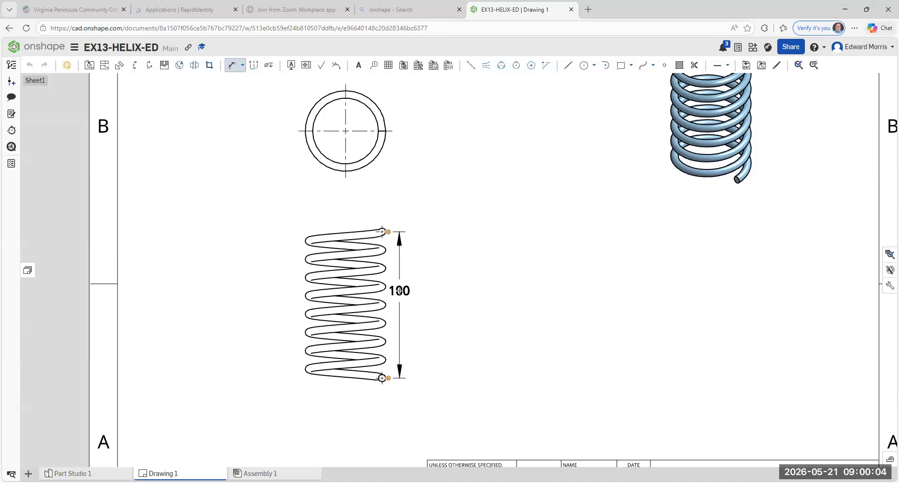
key("Escape")
left_click(231, 66)
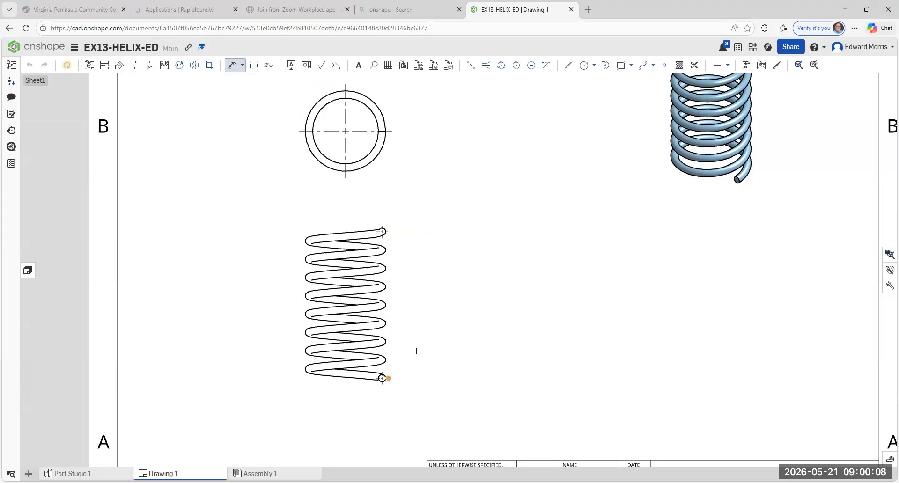
left_click(385, 230)
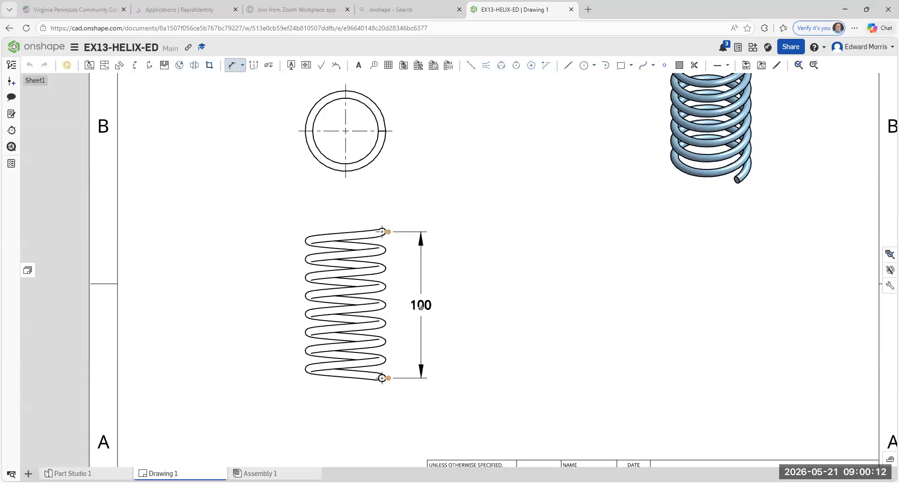
left_click(424, 306)
scroll(424, 307, "up", 2)
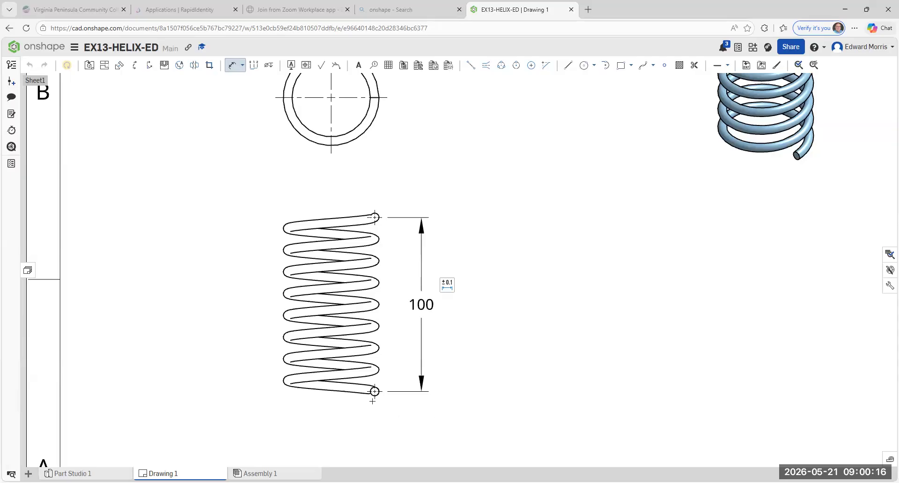
scroll(373, 402, "up", 3)
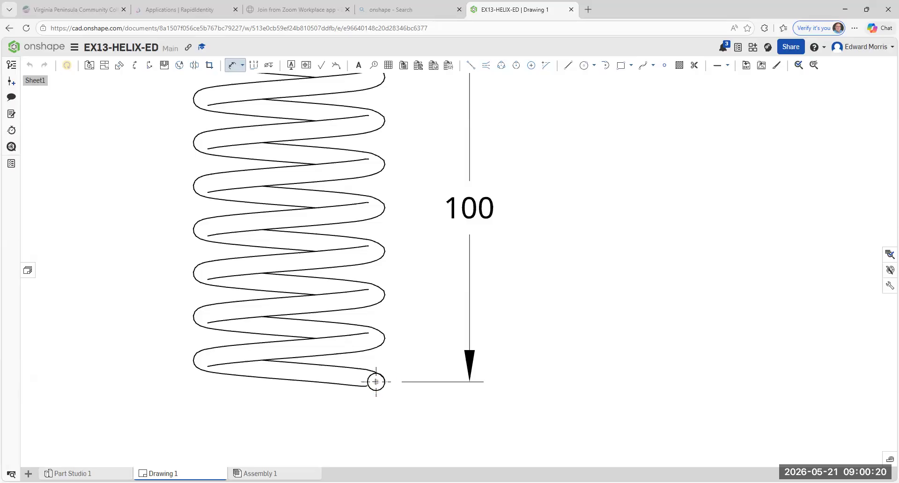
scroll(408, 311, "down", 3)
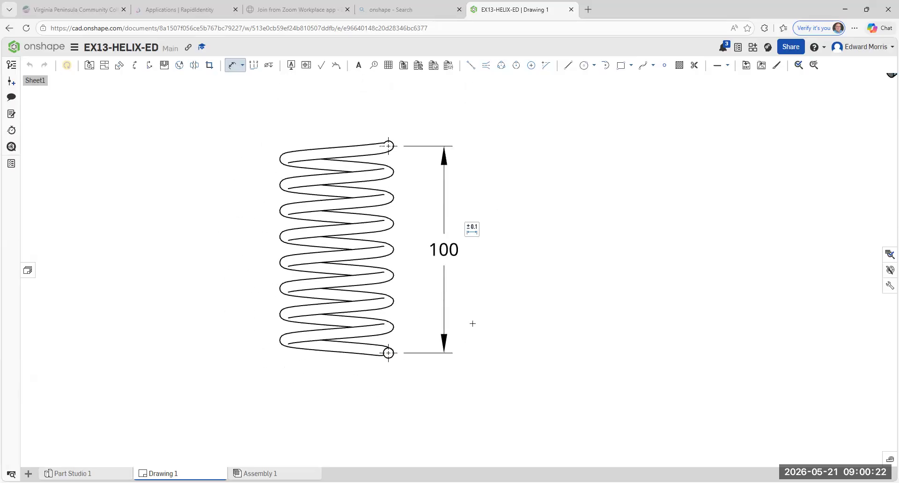
key("Escape")
middle_click_drag(555, 374, 615, 385)
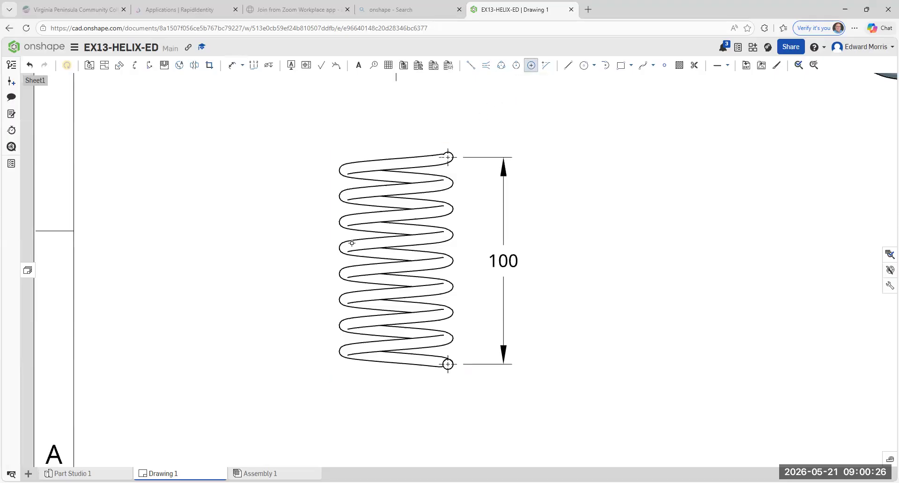
left_click(531, 65)
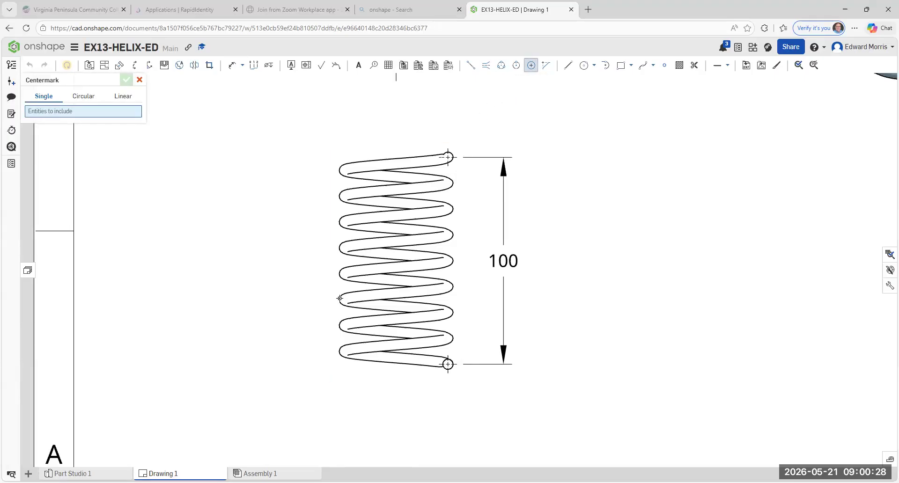
key("Escape")
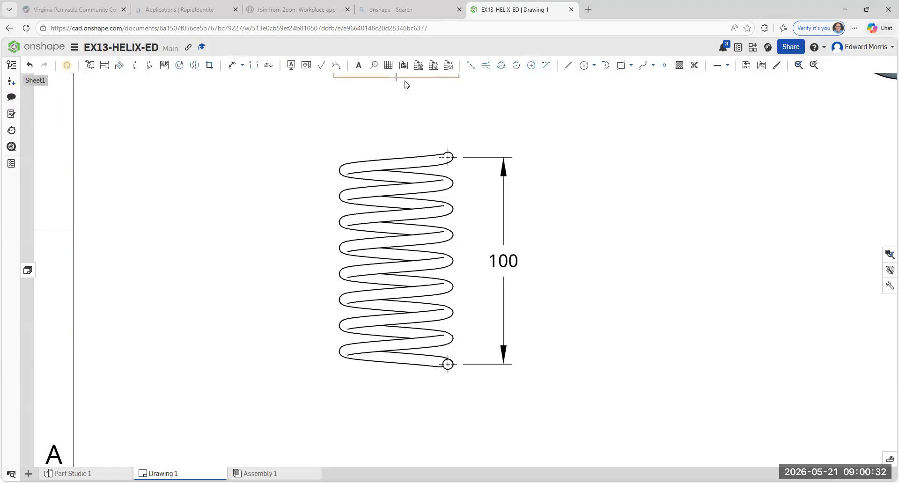
left_click(233, 65)
scroll(323, 261, "up", 1)
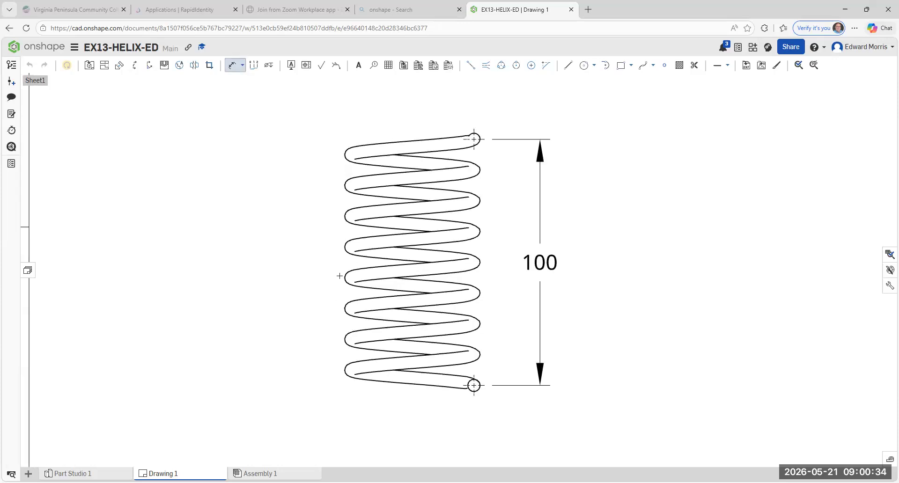
left_click(234, 65)
Step: Add a diameter dimension to the top view's outer circle, placing it at the circle's lower left
scroll(301, 272, "down", 2)
middle_click_drag(304, 219, 305, 289)
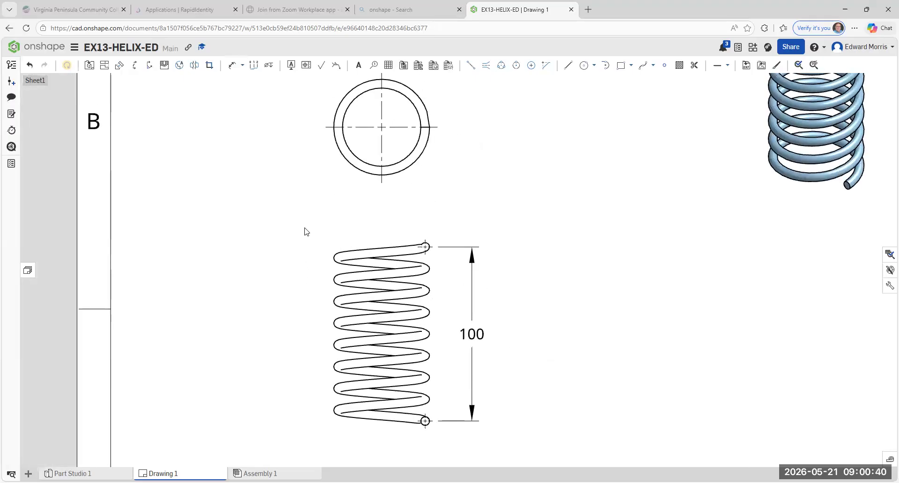
middle_click_drag(304, 228, 305, 264)
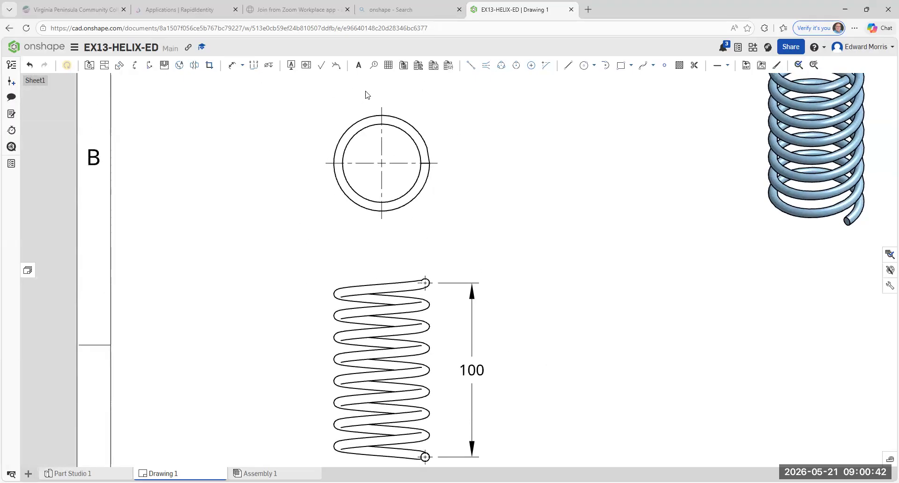
left_click(242, 65)
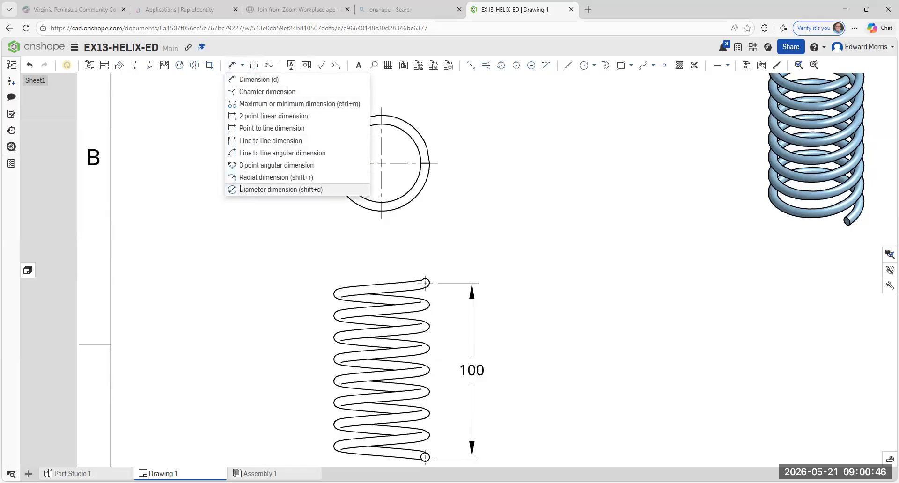
left_click(262, 189)
left_click(336, 179)
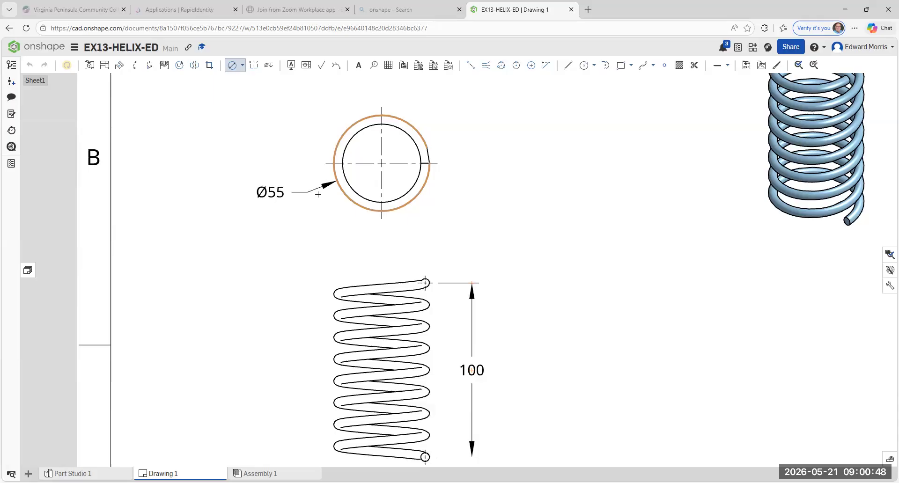
left_click(314, 196)
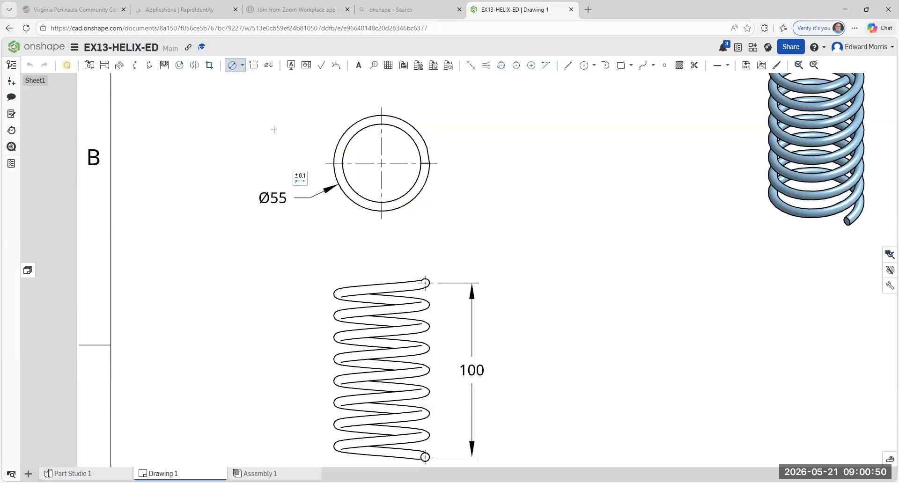
Step: Add a diameter dimension to the top view's inner circle, placing it at the circle's upper right
left_click(242, 66)
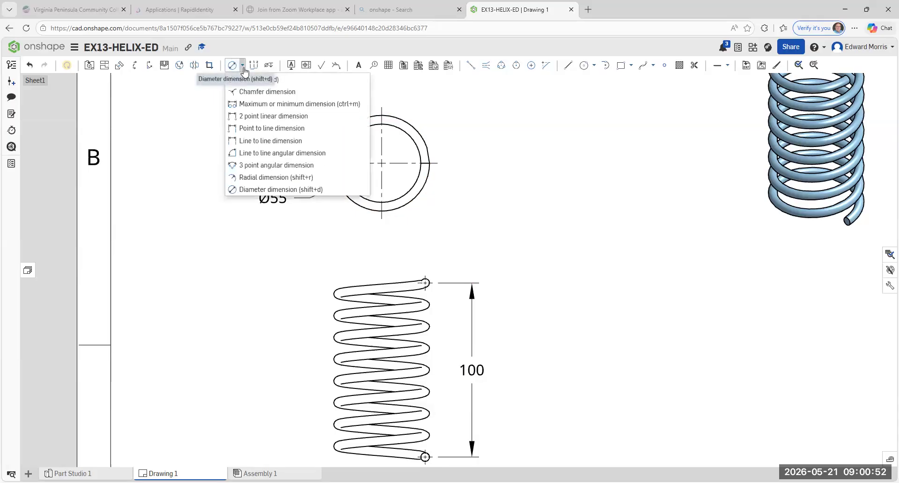
left_click(244, 189)
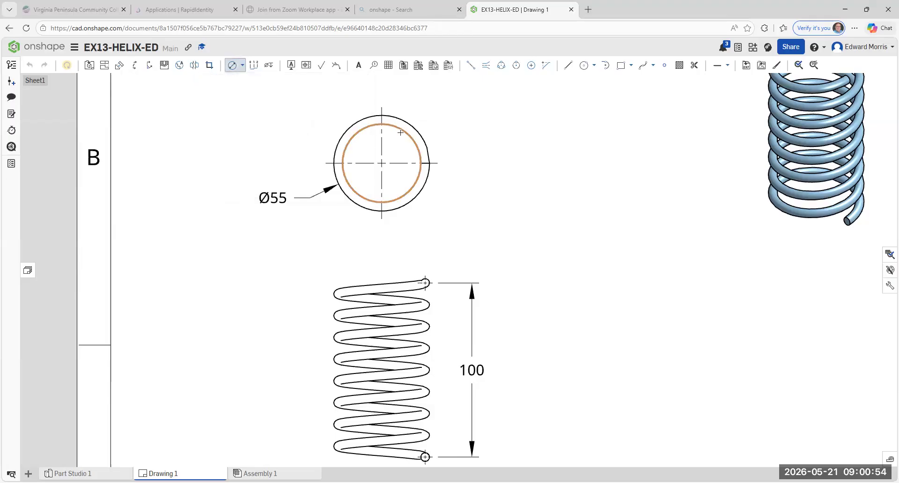
left_click(445, 101)
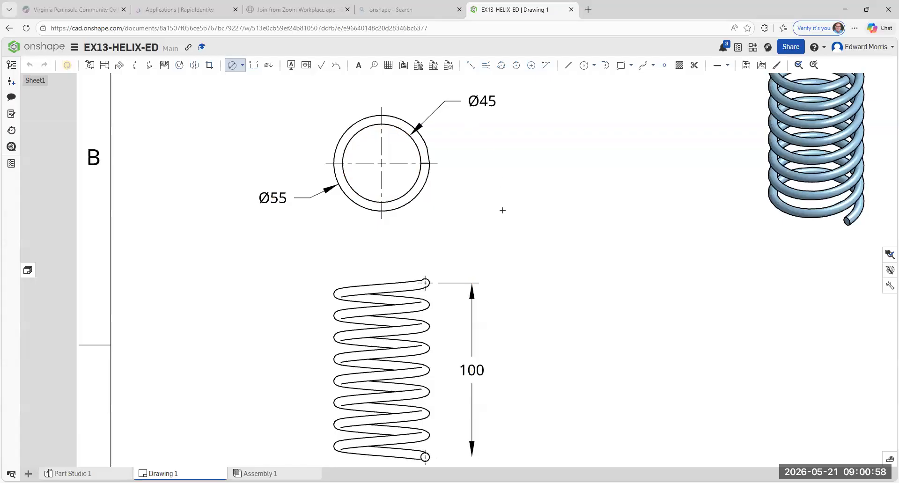
key("Escape")
mouse_move(516, 254)
middle_mouse_down()
mouse_move(501, 177)
mouse_move(447, 257)
middle_mouse_up()
left_click(385, 198)
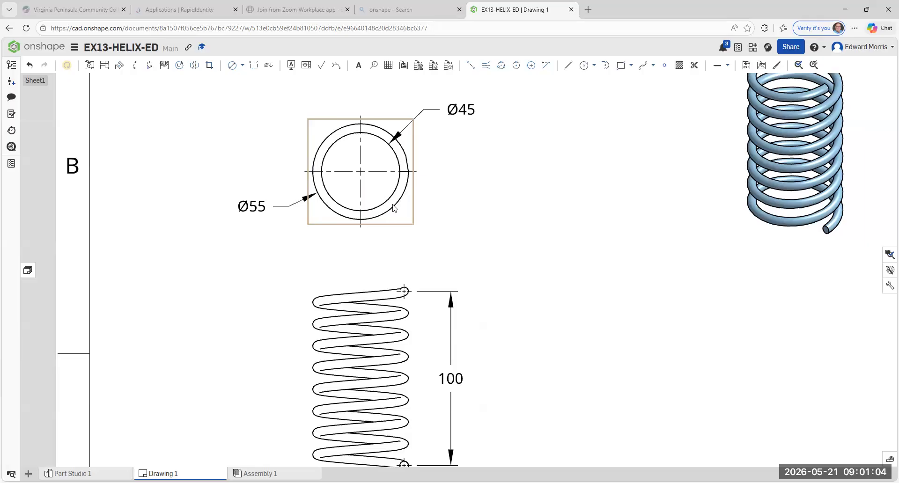
middle_click_drag(403, 232, 390, 153)
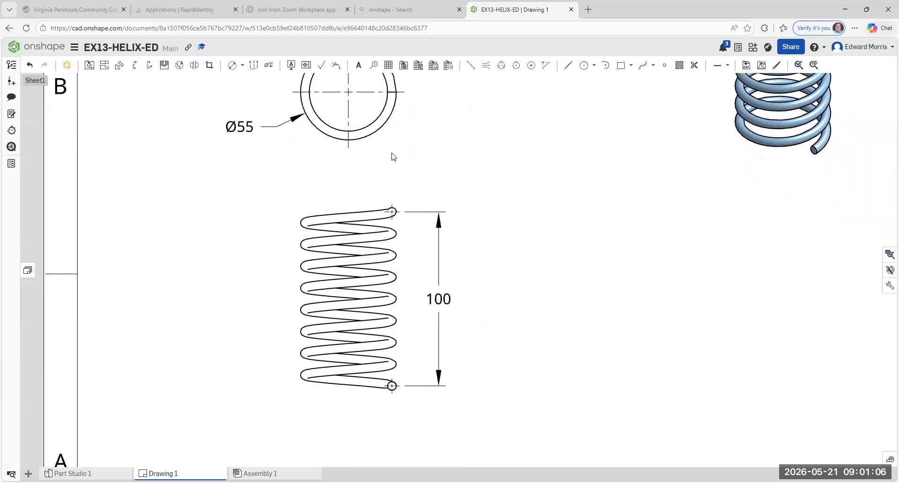
Step: Add a diameter dimension to the wire-end circle at the lower end of the spring in the front view, placing it below right
left_click(242, 66)
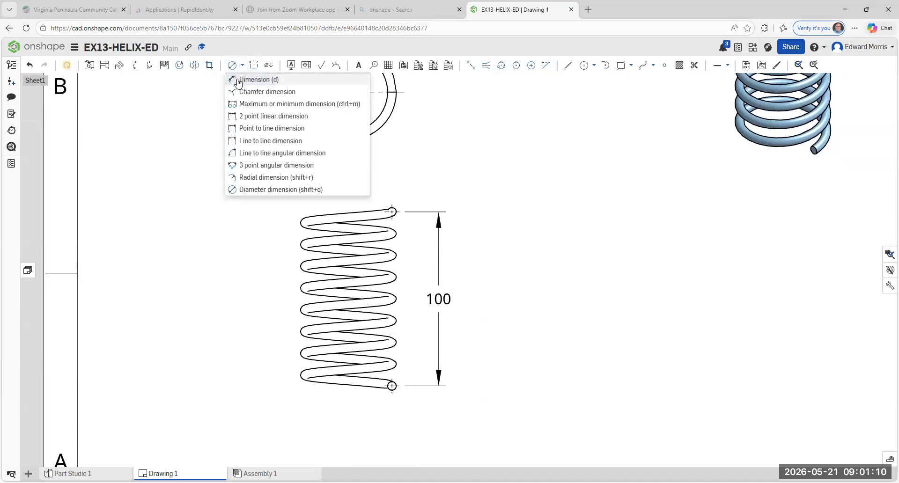
left_click(241, 79)
left_click(243, 68)
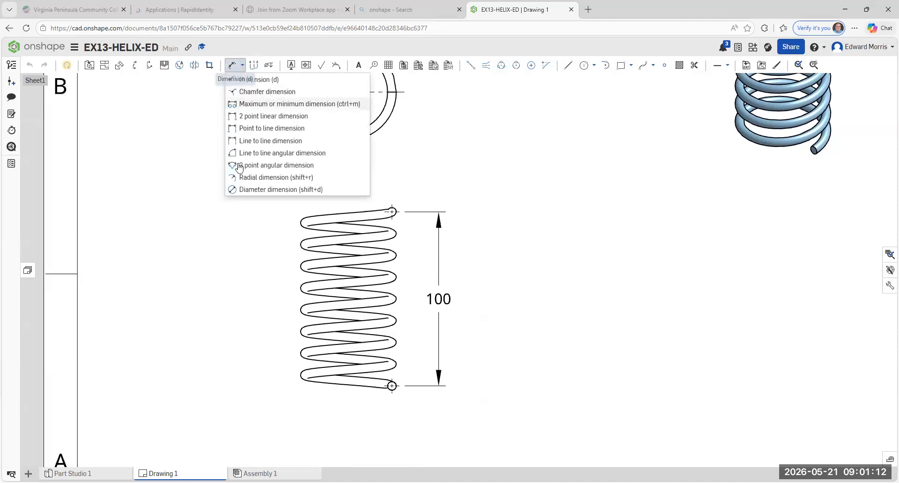
left_click(242, 189)
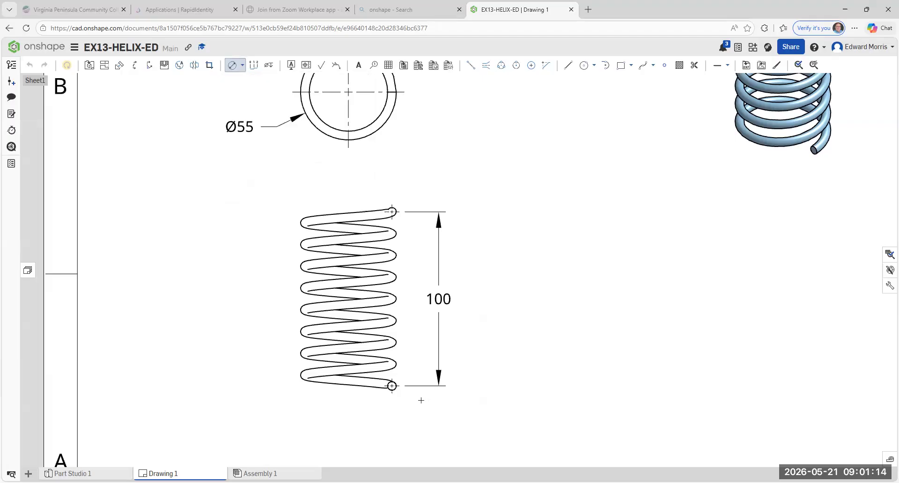
scroll(381, 385, "up", 3)
left_click(381, 385)
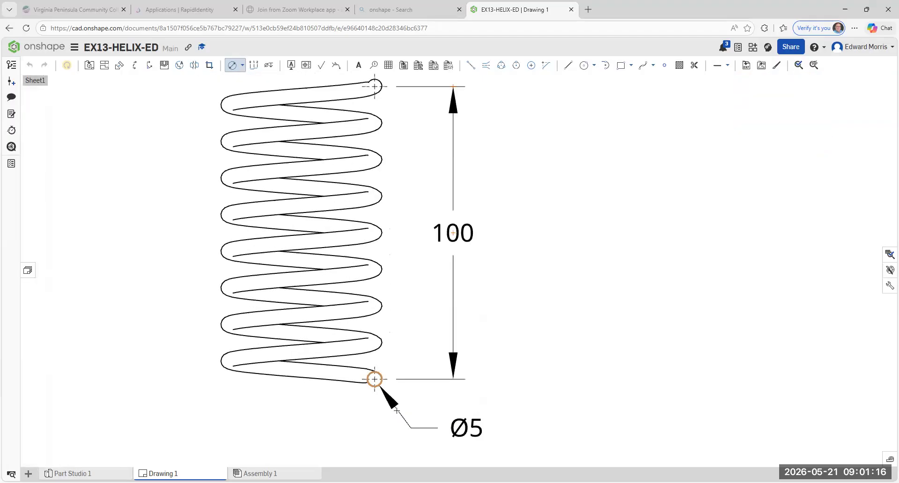
scroll(408, 415, "down", 3)
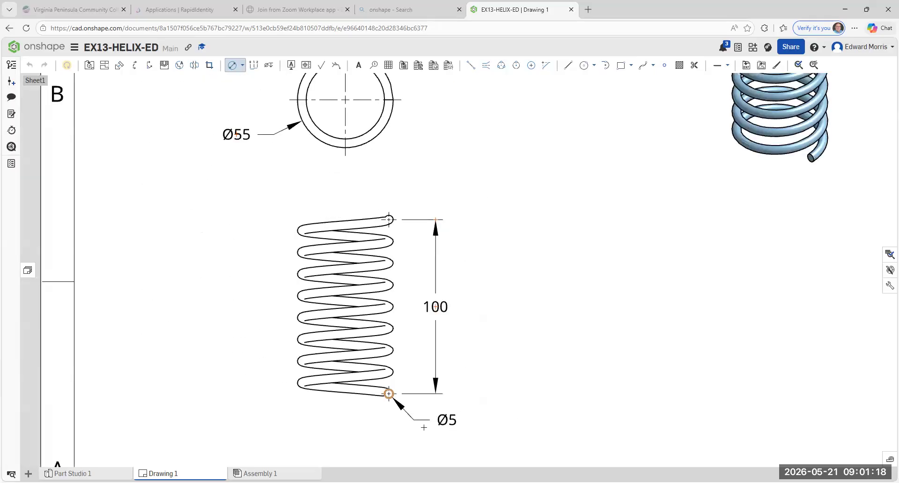
left_click(423, 428)
scroll(488, 350, "down", 3)
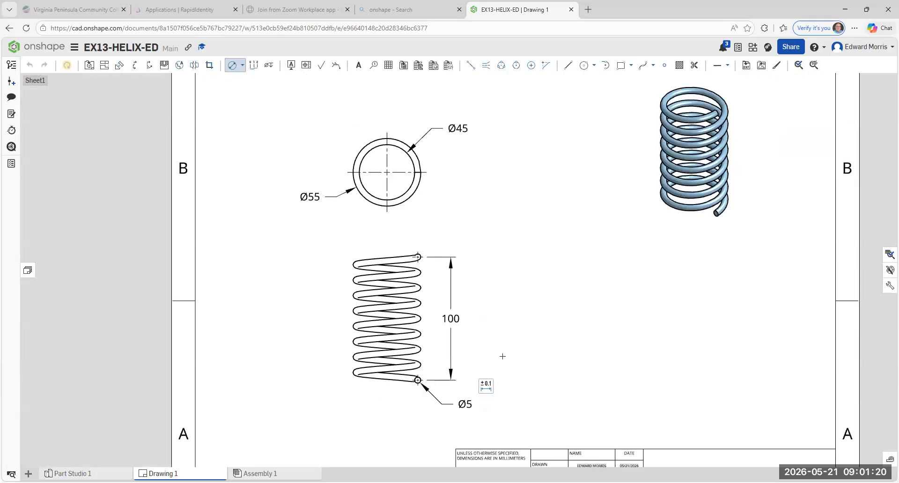
key("Escape")
Step: Delete the top view's inner-circle diameter dimension and move the outer-circle diameter dimension to the circle's upper left
scroll(498, 271, "up", 2)
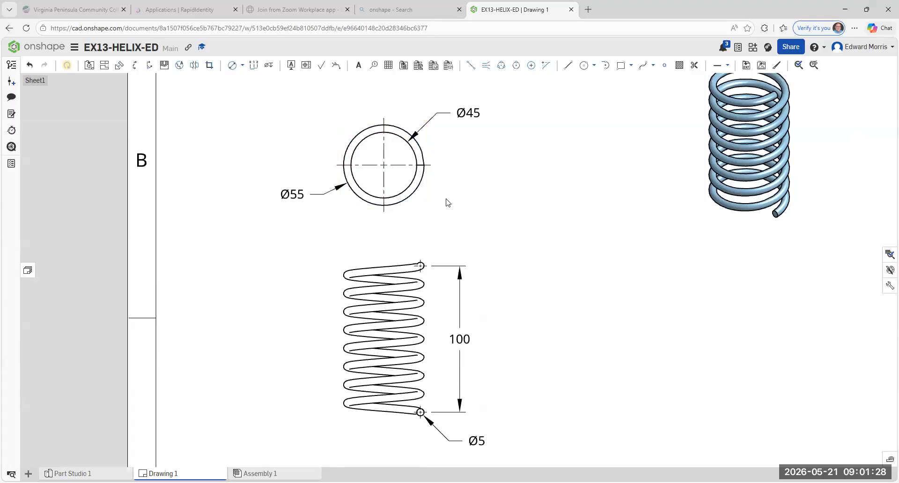
middle_click_drag(433, 180, 446, 227)
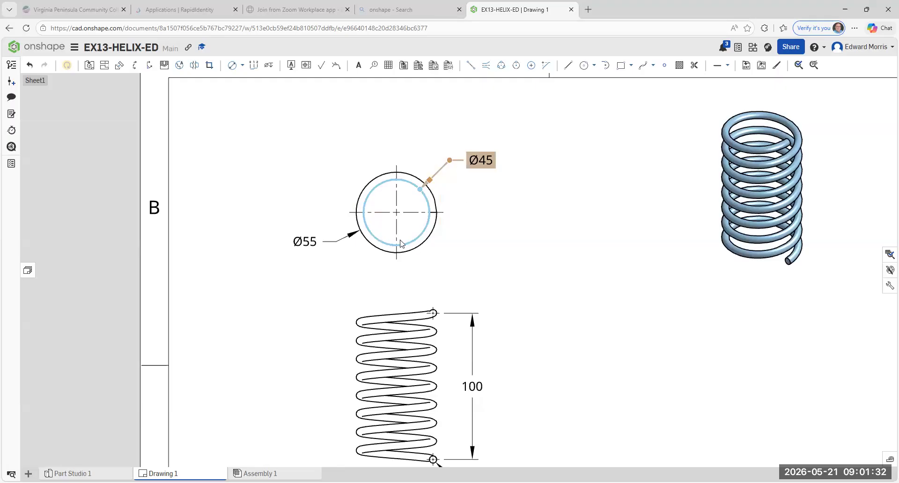
right_click(486, 164)
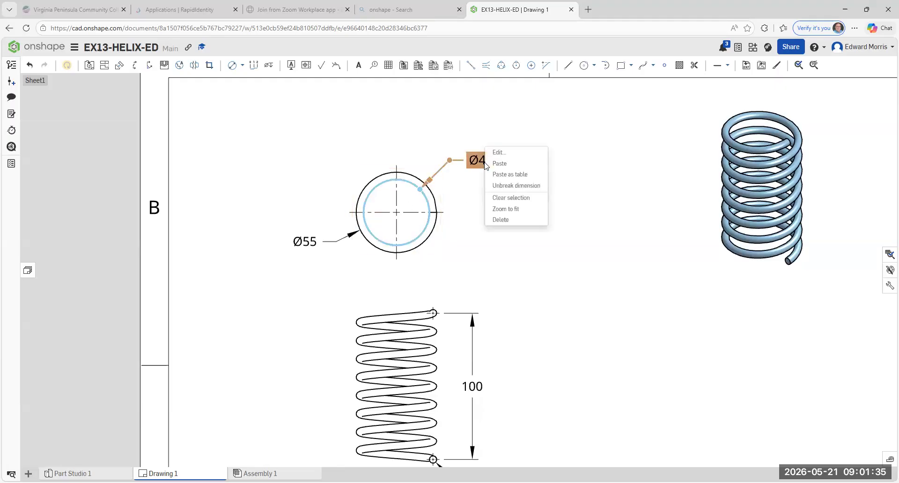
left_click(500, 220)
left_click_drag(303, 242, 331, 155)
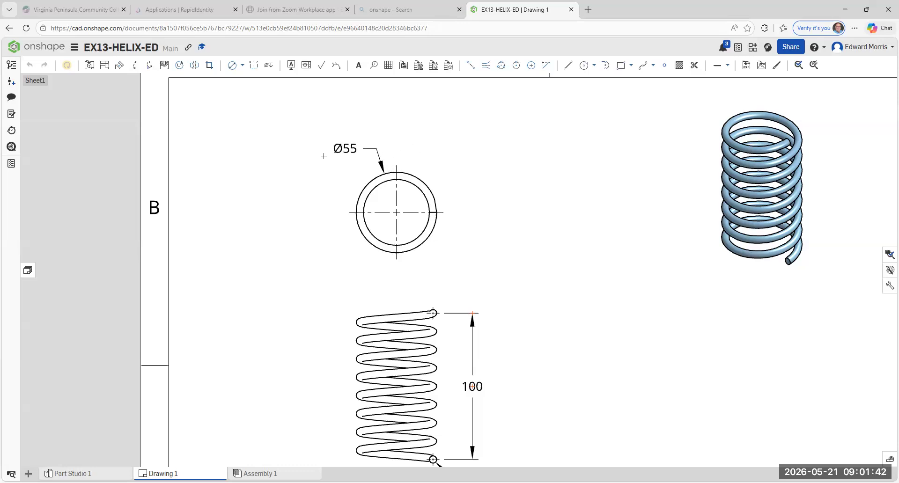
left_click(350, 163)
middle_click_drag(495, 255, 487, 203)
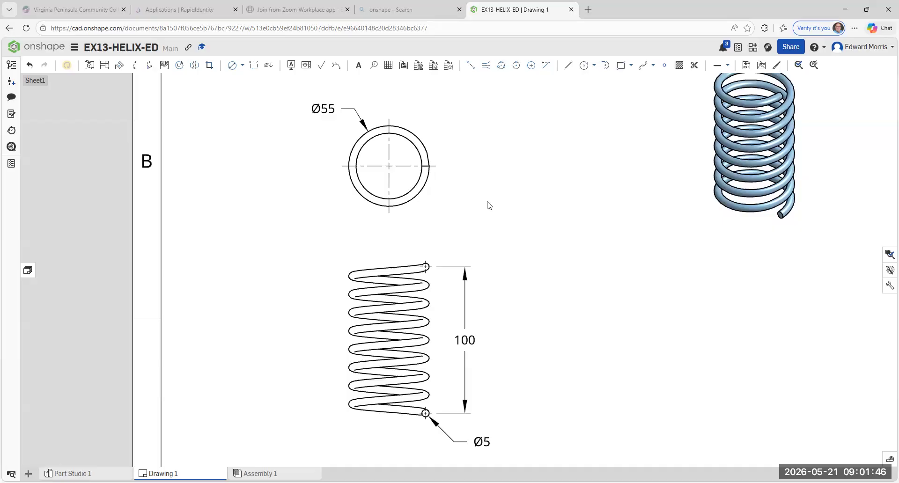
mouse_move(487, 297)
middle_mouse_down()
mouse_move(528, 268)
mouse_move(570, 275)
middle_mouse_up()
scroll(430, 246, "up", 3)
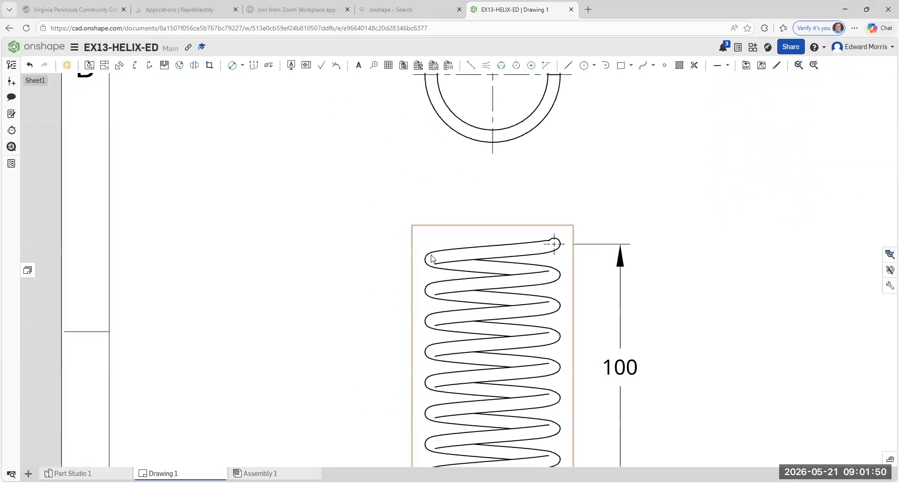
left_click(486, 65)
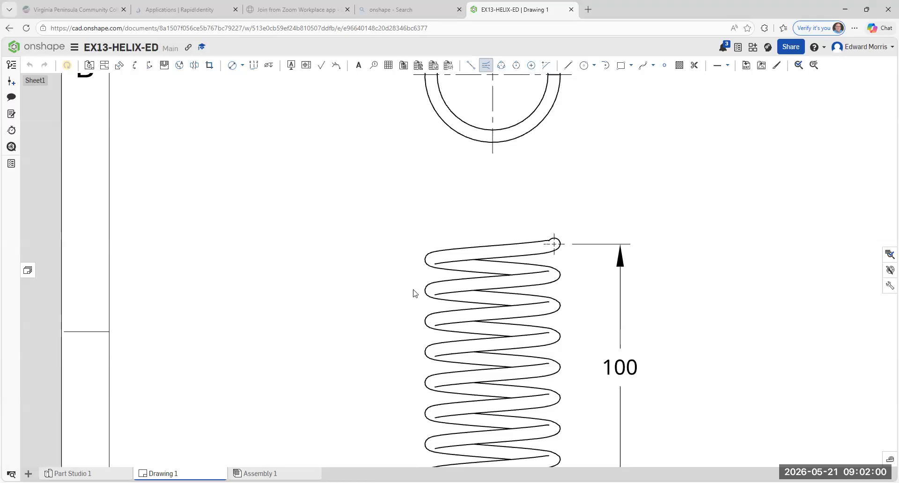
key("Escape")
scroll(416, 295, "down", 1)
scroll(416, 297, "down", 1)
middle_click_drag(415, 297, 439, 252)
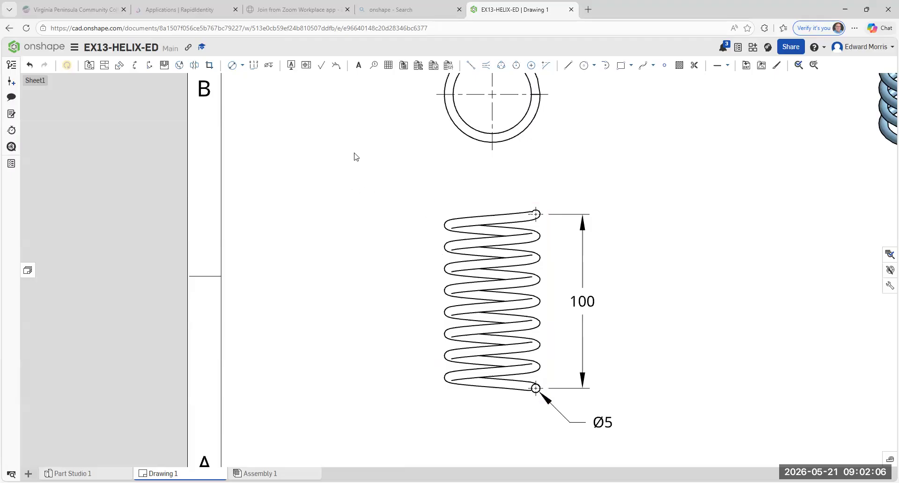
left_click(243, 66)
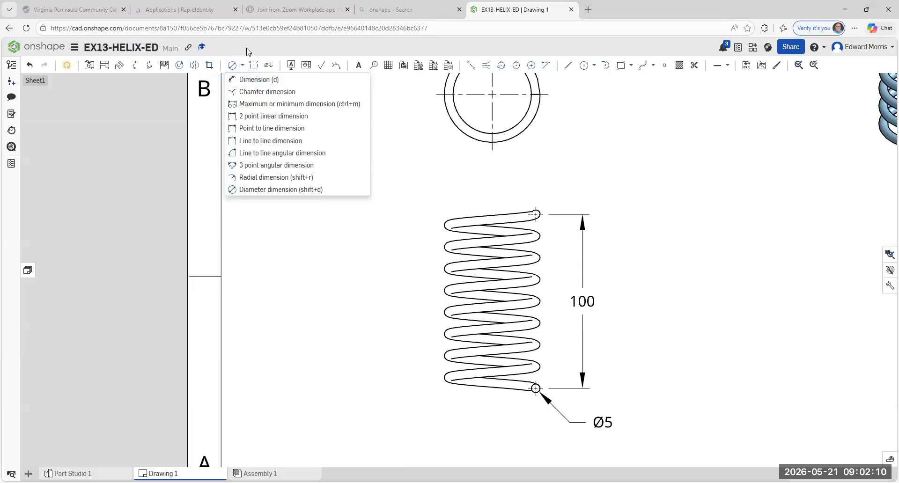
left_click(236, 79)
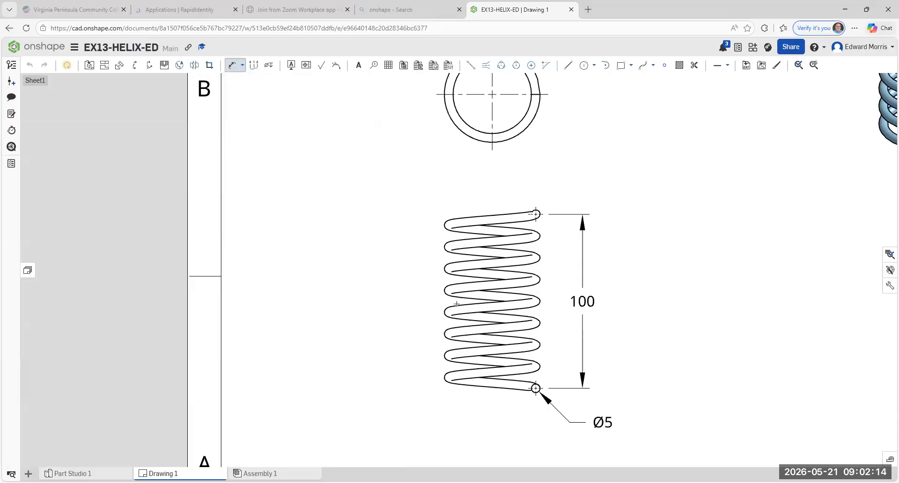
mouse_move(517, 293)
middle_mouse_down()
mouse_move(268, 292)
mouse_move(265, 304)
middle_mouse_up()
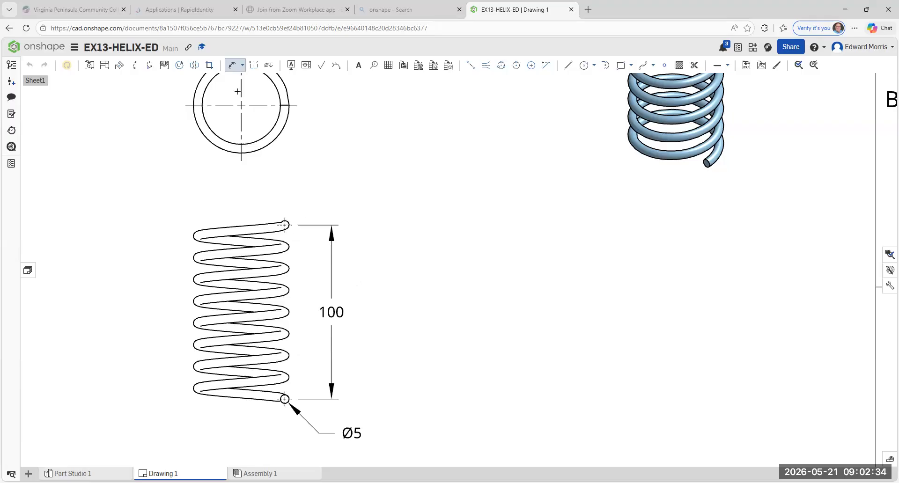
left_click(232, 65)
Step: Review the height and target revolutions of the Helix 1 feature in Part Studio 1, and return to Drawing 1
left_click(70, 474)
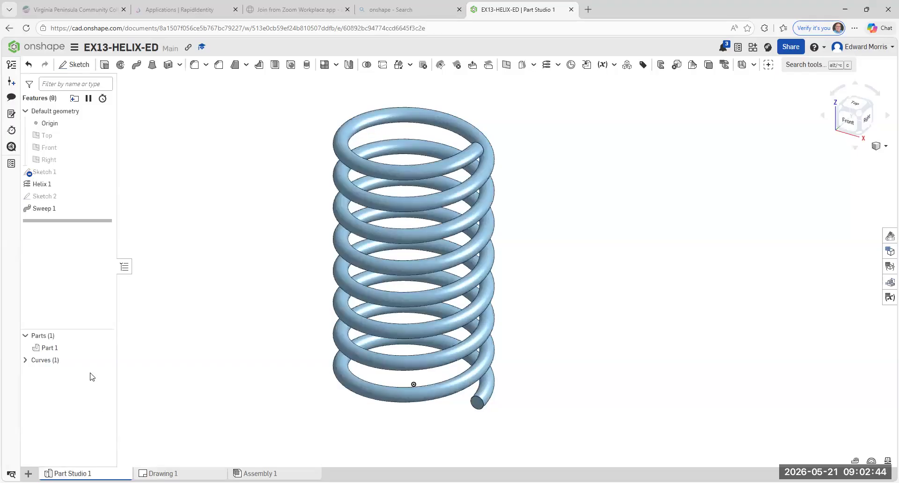
right_click(42, 184)
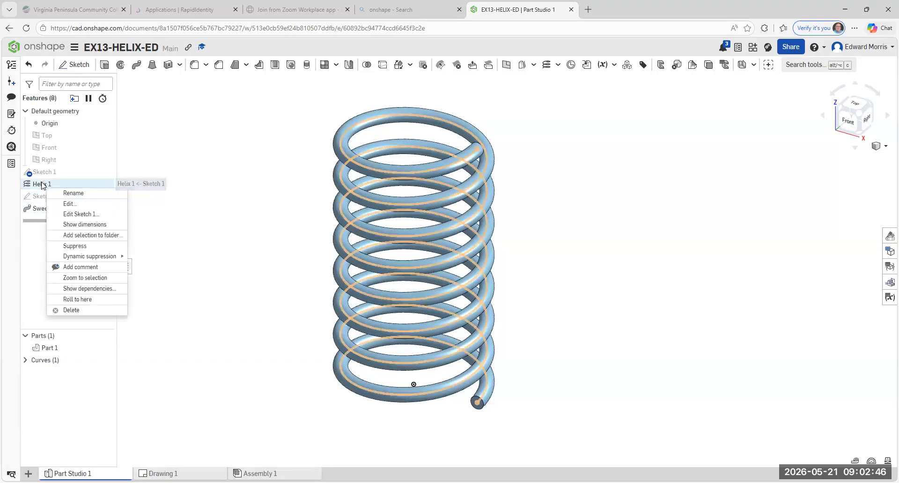
left_click(70, 204)
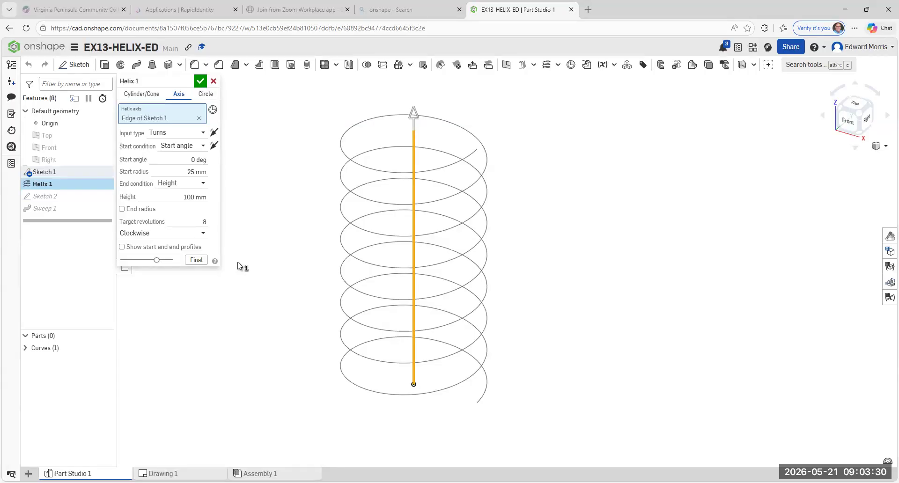
left_click(201, 83)
left_click(158, 473)
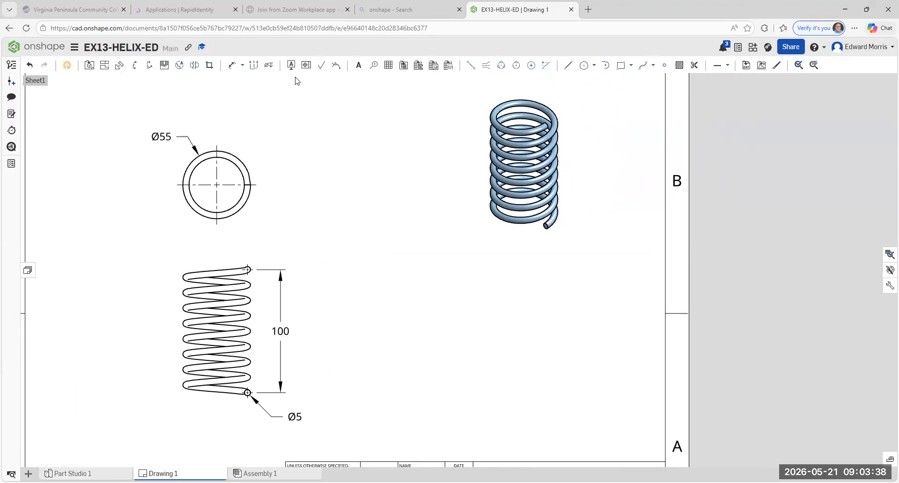
Step: Place a note right of the front view with the lines "COMPRESSION SPRING" and "UNITS = mm"
left_click(358, 66)
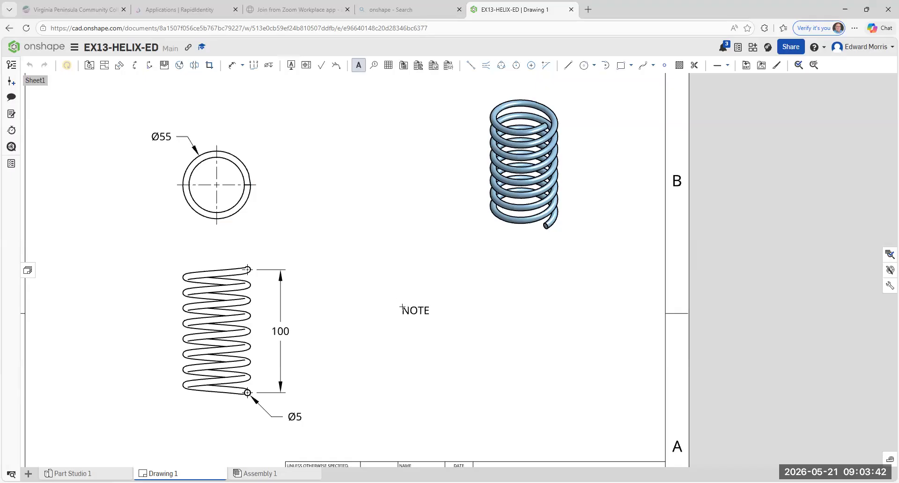
left_click(402, 307)
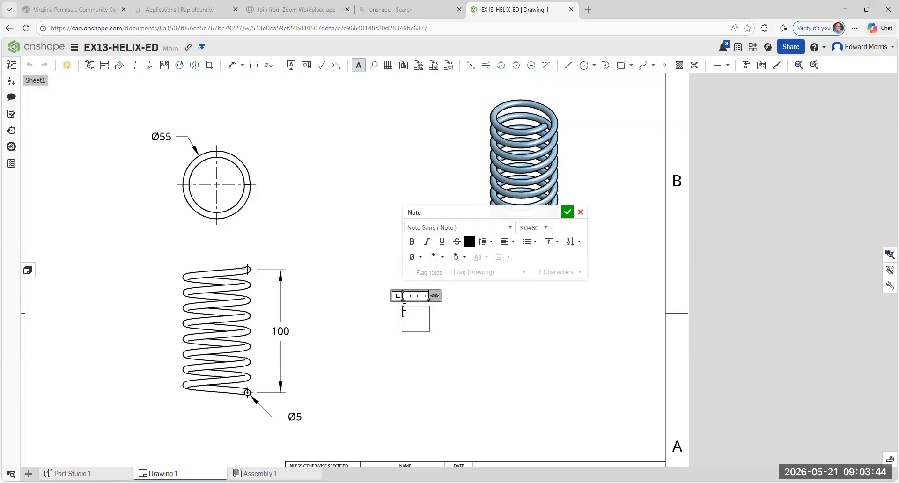
type("COMP")
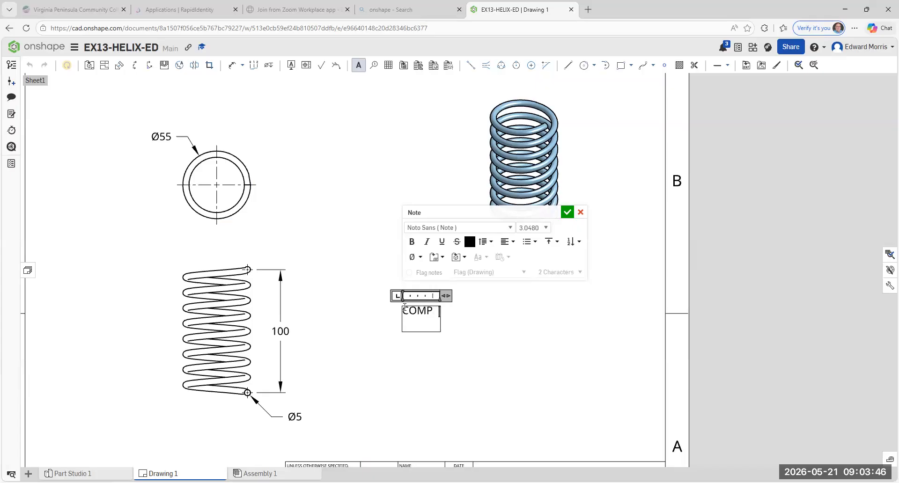
type("RESSION S")
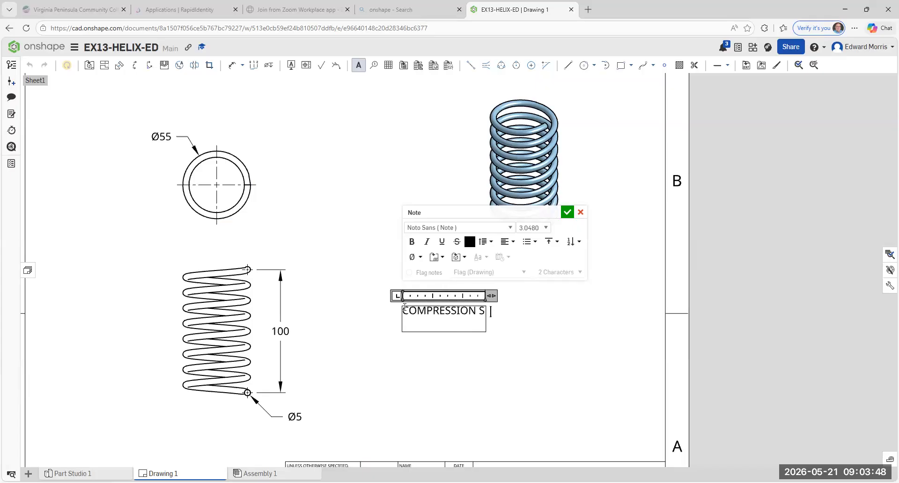
type("PRING")
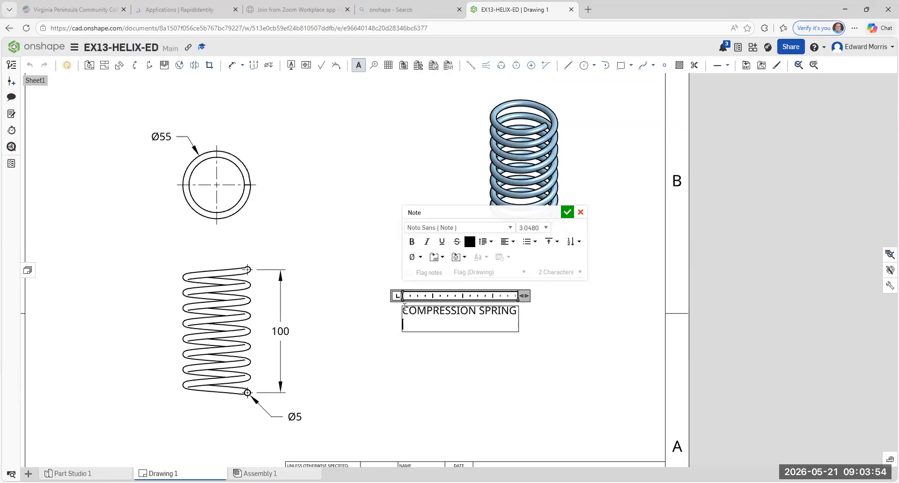
type("UNITS = mm")
key("Return")
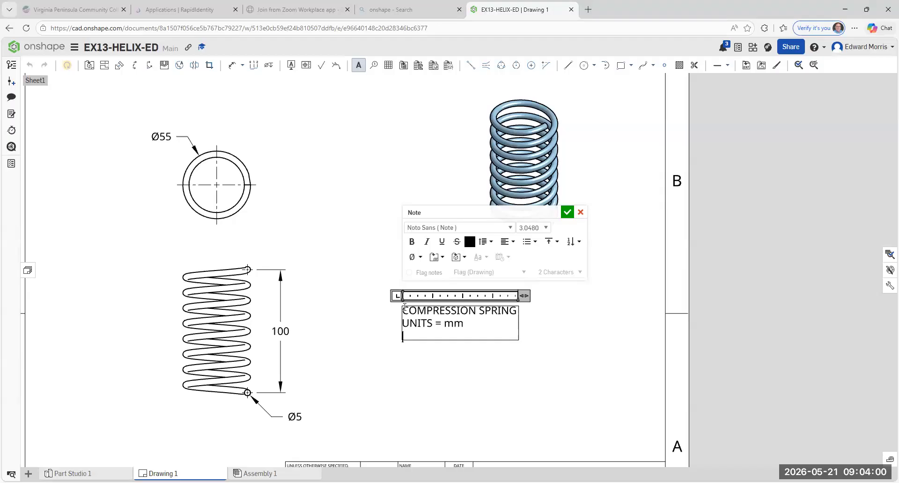
Step: Add a third line to the note reading "PITCH = 100/8 = 12.5 mm", with 100/8 as a stacked fraction
type("PITCH = 100/8")
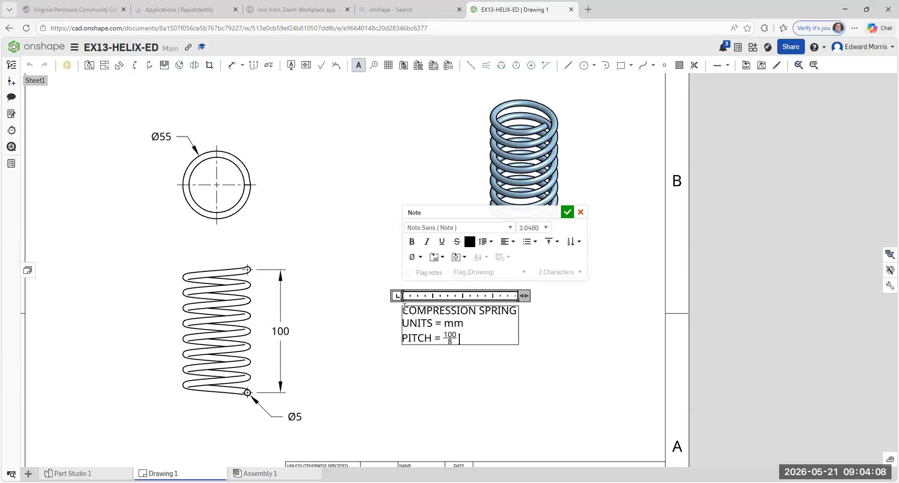
type(" = 12.5")
key("BackSpace")
type("mm")
key("BackSpace")
key("BackSpace")
key("BackSpace")
type("mm")
Step: Make the note's "COMPRESSION SPRING" heading bold and underlined, and finish the note
left_click_drag(517, 311, 399, 310)
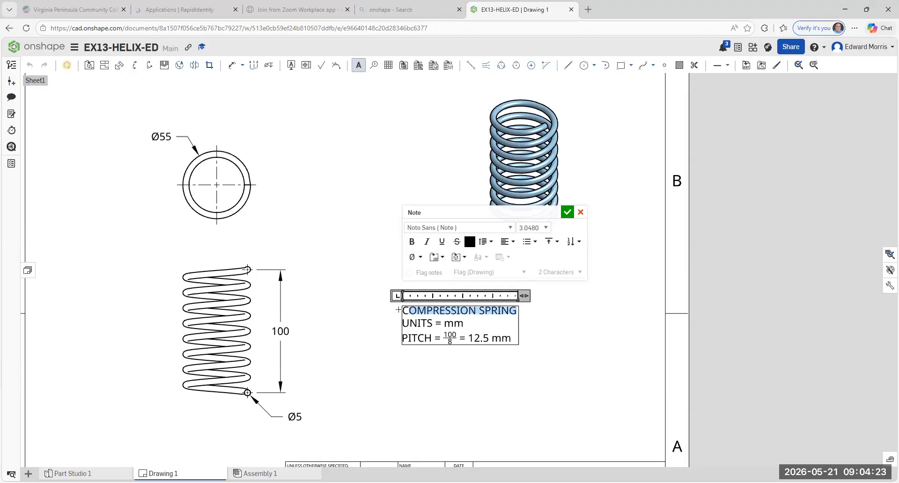
left_click(412, 242)
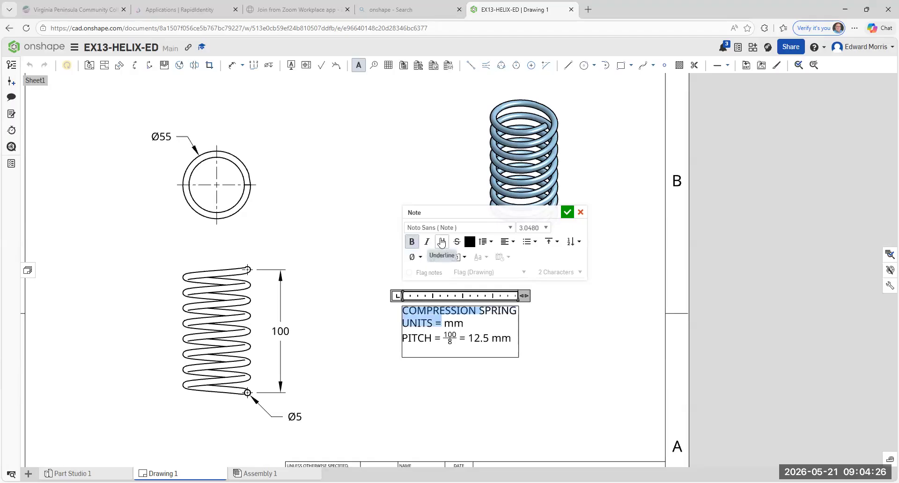
left_click(442, 242)
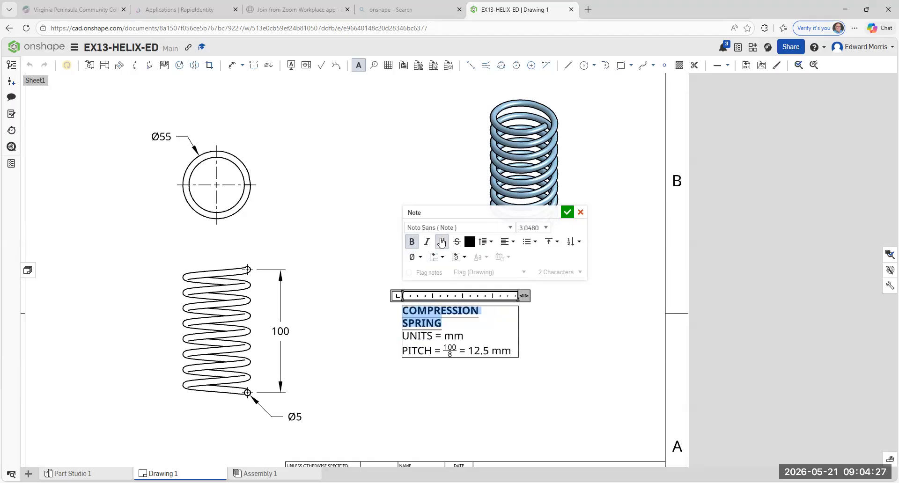
left_click(567, 212)
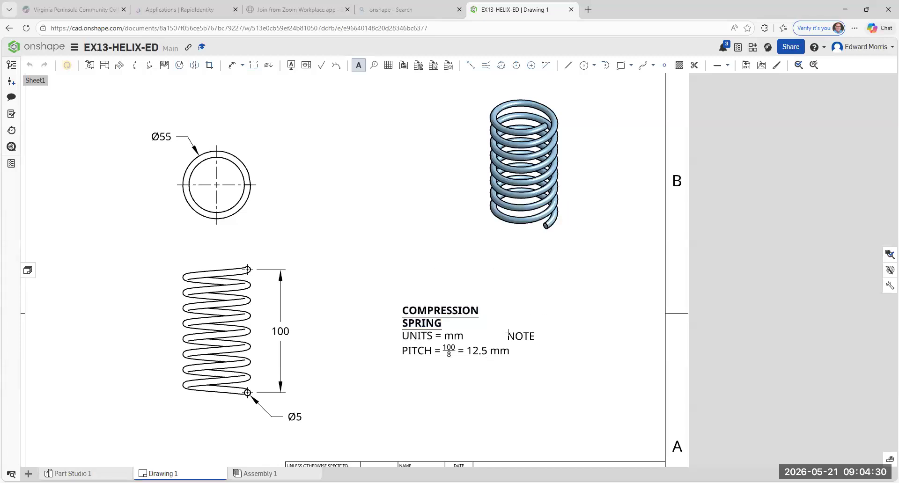
key("Escape")
Step: Widen the note so its heading fits on one line, and move it beneath the isometric view
left_click(483, 332)
left_click_drag(518, 332, 528, 333)
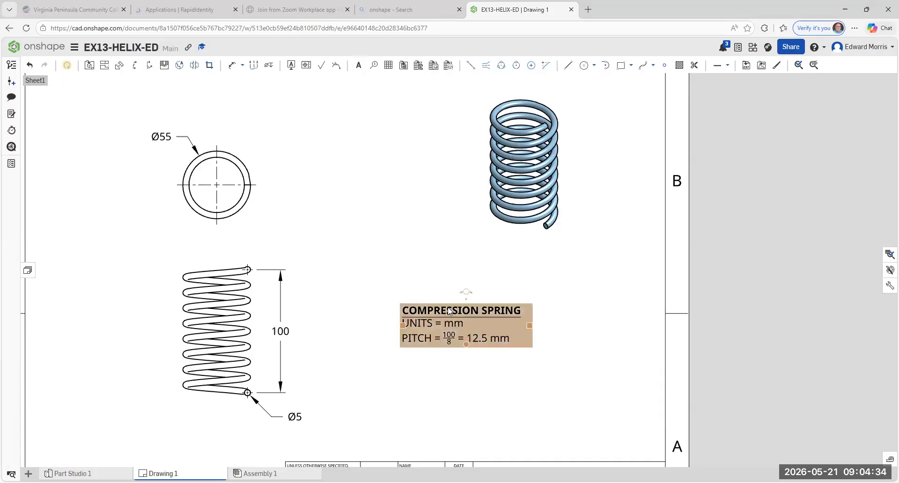
left_click_drag(449, 311, 499, 307)
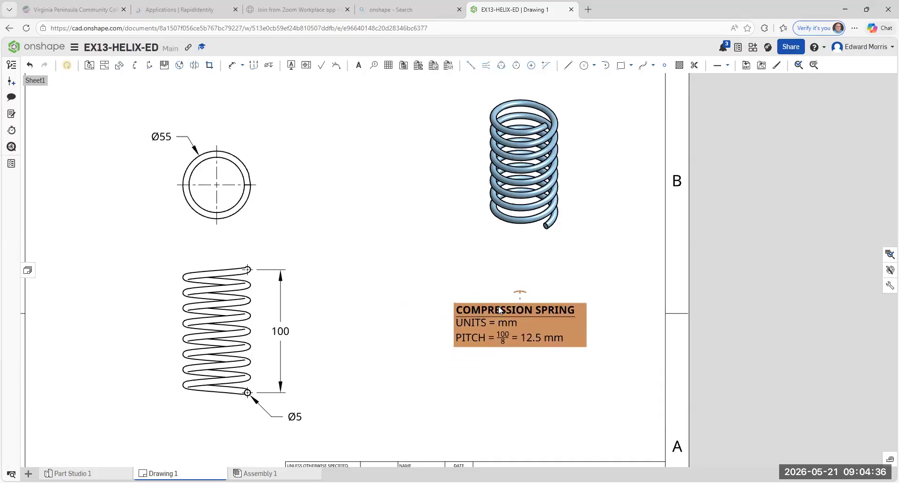
left_click(481, 352)
key("f")
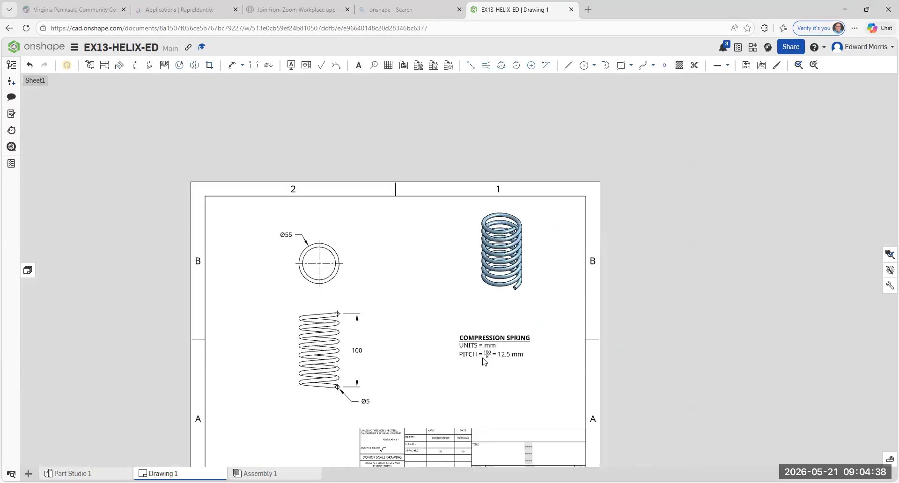
Step: Shift the front view slightly left and down, keeping the top view aligned above it
mouse_move(541, 308)
middle_mouse_down()
mouse_move(581, 276)
mouse_move(592, 294)
middle_mouse_up()
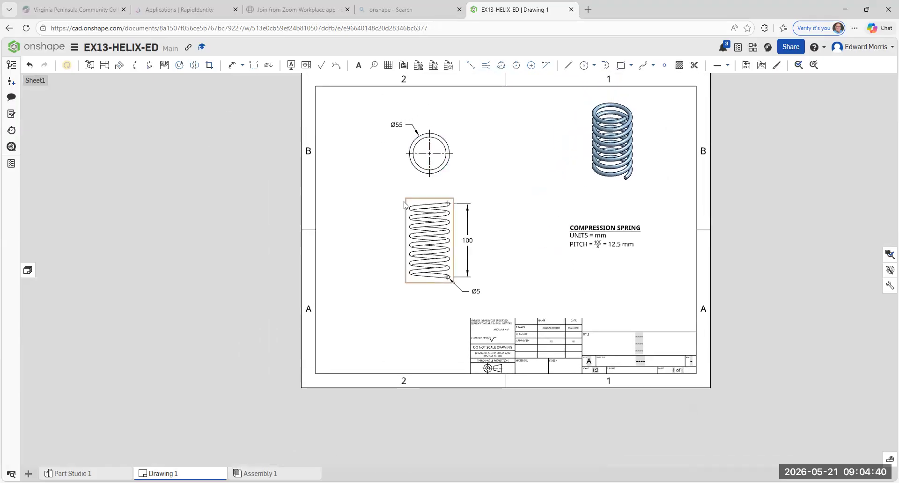
left_click_drag(405, 205, 392, 209)
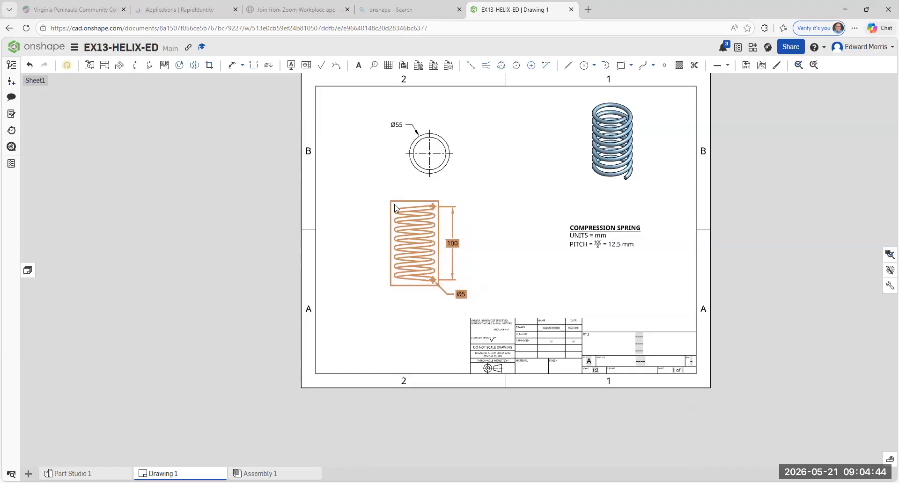
left_click(558, 311)
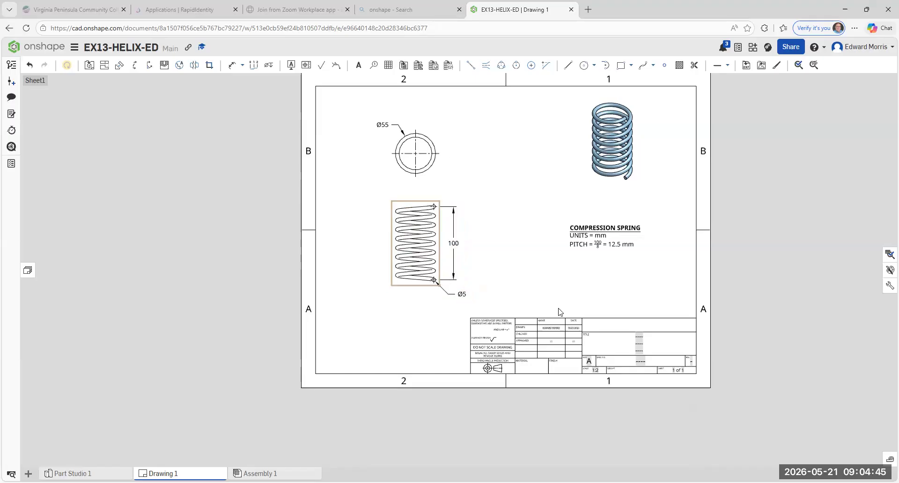
Step: Move the compression spring note and the isometric view left and down to balance the sheet
left_click(582, 237)
left_click_drag(593, 242, 571, 258)
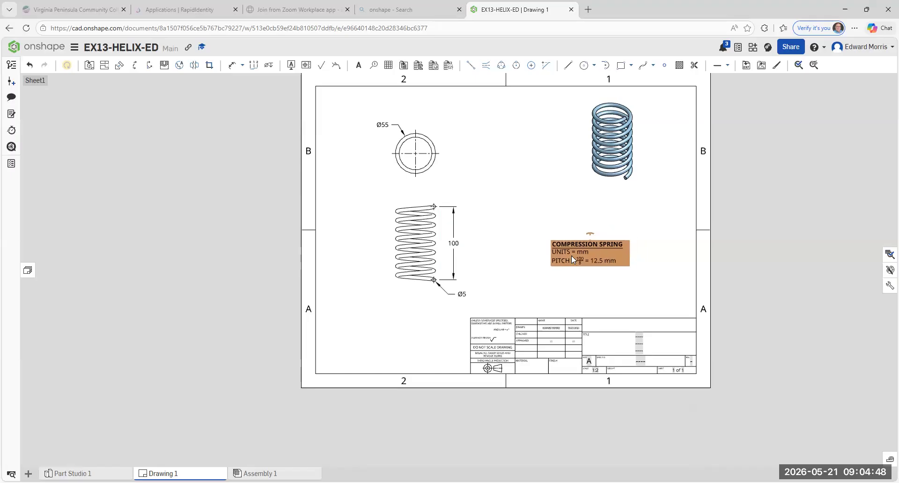
left_click(610, 207)
left_click_drag(610, 184, 585, 202)
left_click(579, 258)
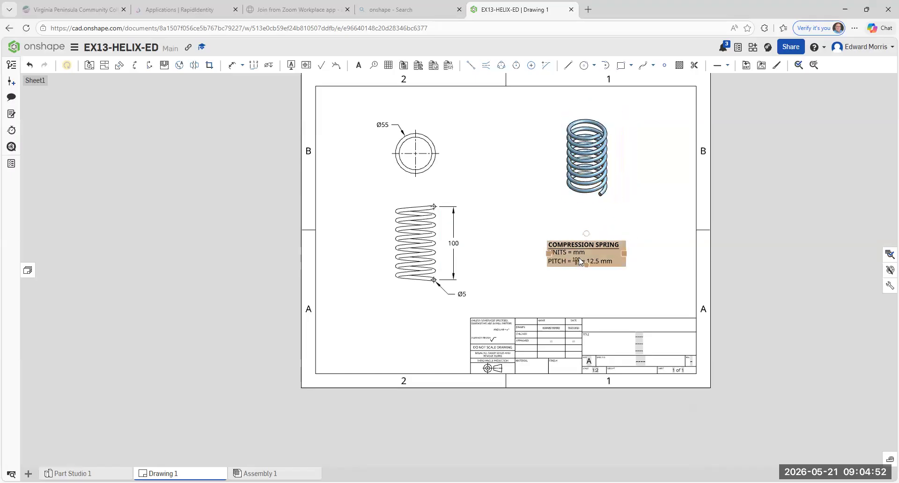
left_click(676, 274)
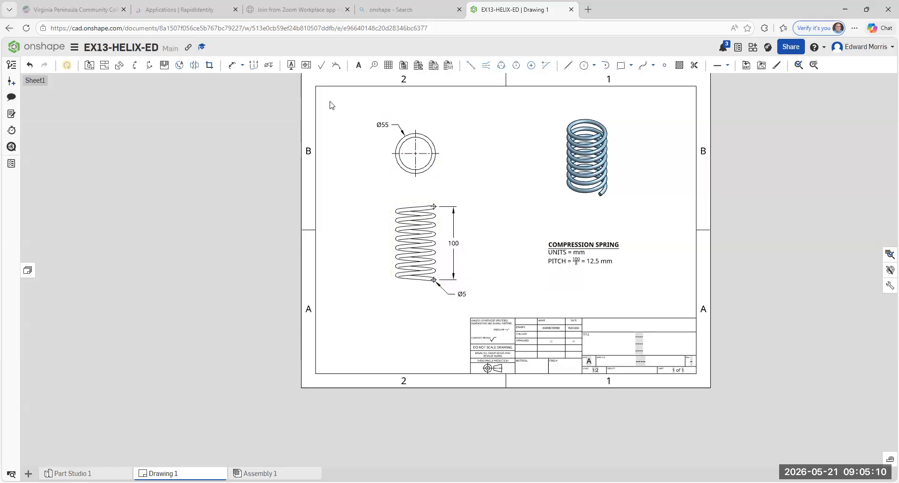
Step: Dimension the inner circle's diameter in the top view, placing the text at its upper right
left_click(229, 71)
scroll(417, 140, "down", 2)
scroll(417, 140, "up", 3)
left_click(417, 135)
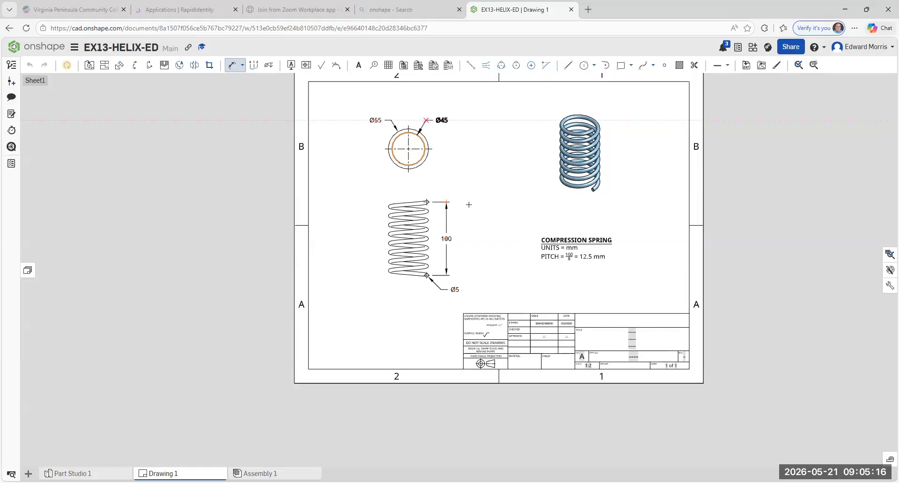
key("Escape")
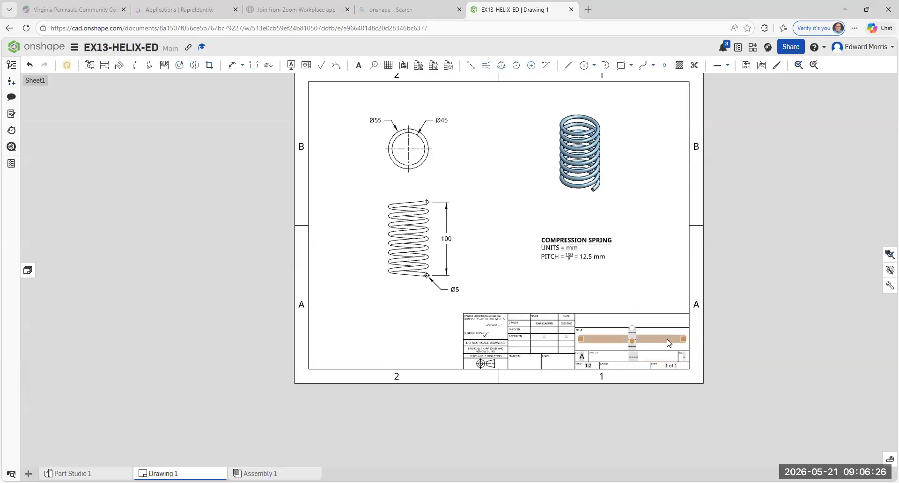
Step: Fill the title block's CHECKED row with the checker's surname and the date 05/21/2026
scroll(668, 339, "up", 5)
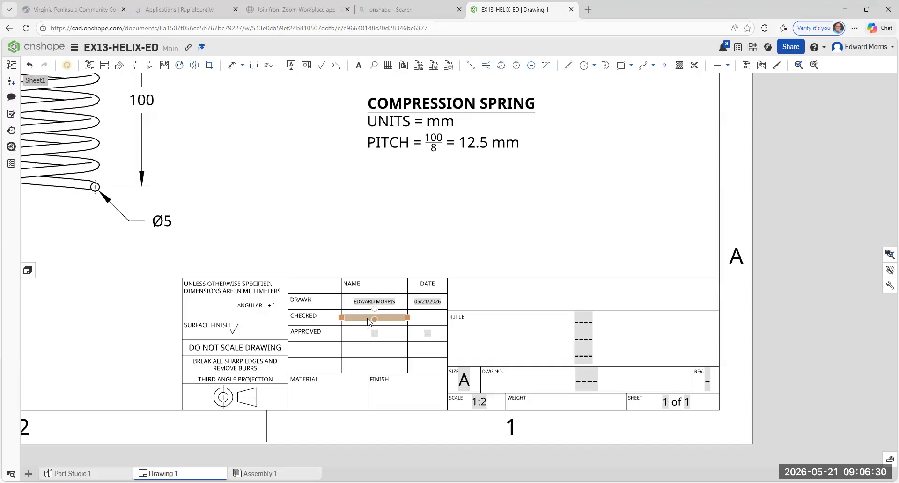
double_click(370, 319)
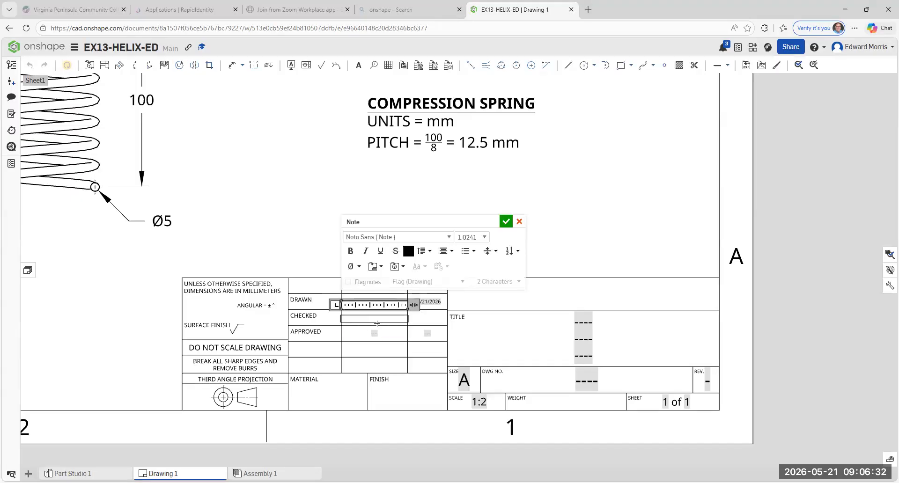
type("MORRIS")
left_click(506, 222)
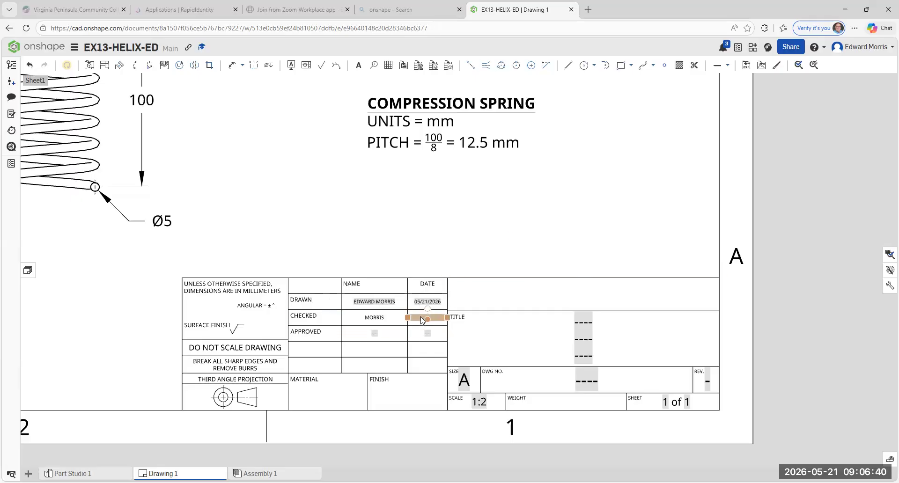
double_click(423, 319)
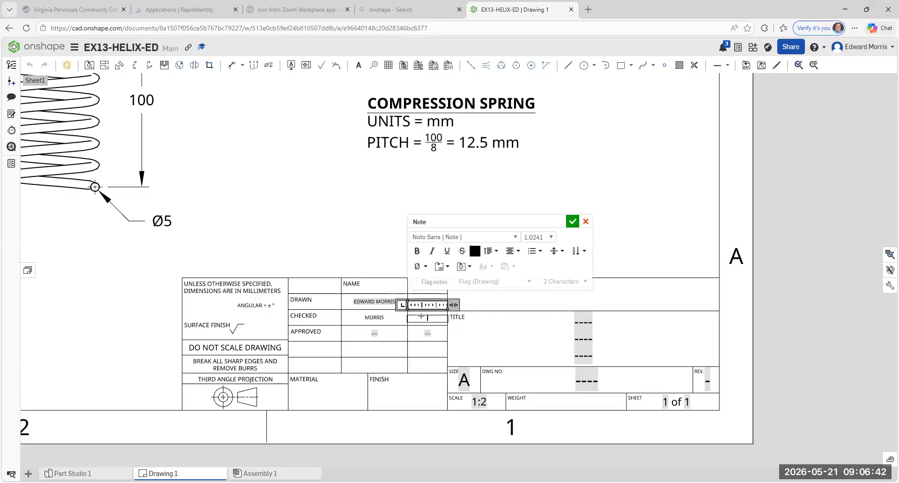
type("05/21/2026")
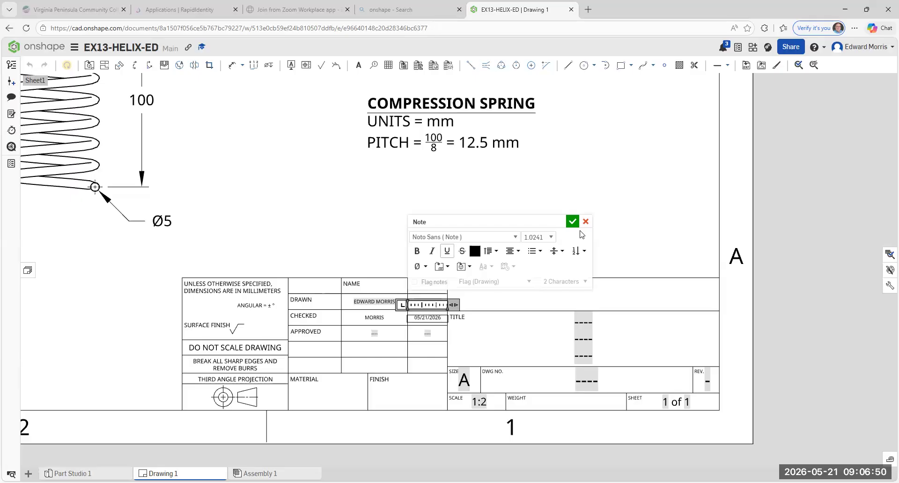
left_click(572, 222)
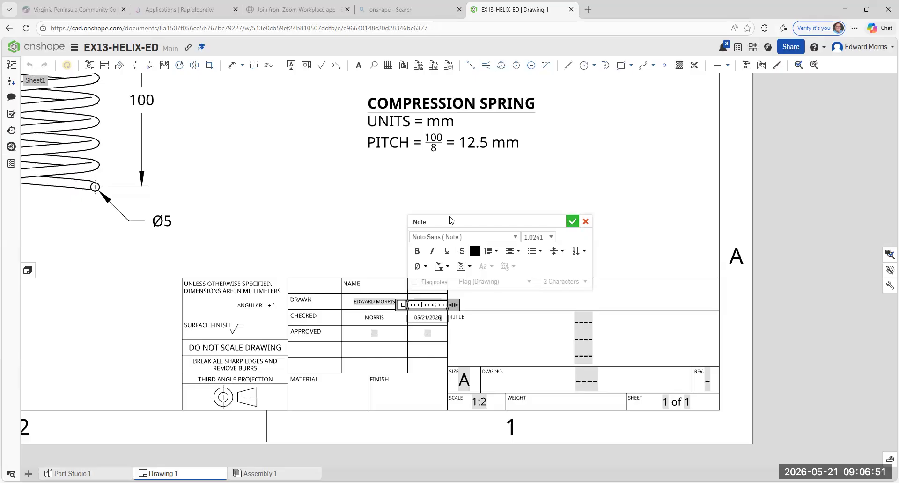
Step: Fill the title block's APPROVED row with the approver's surname and the date 05/21/2026
left_click(371, 334)
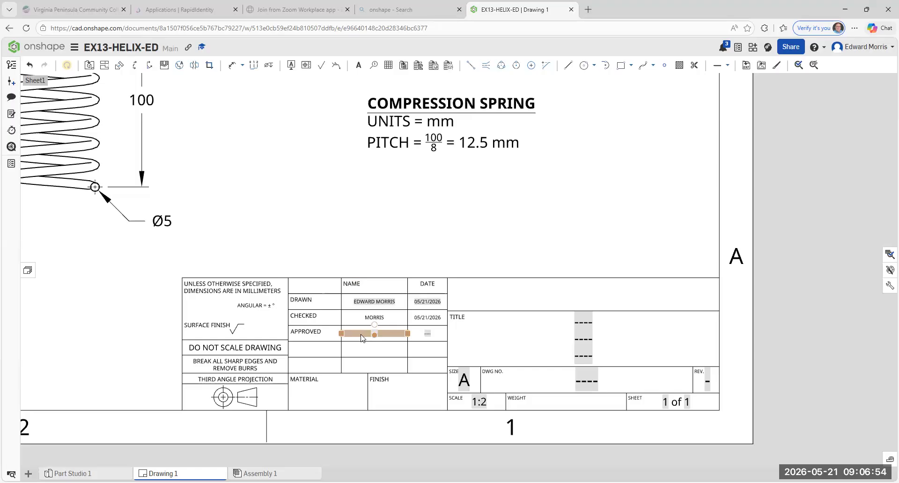
double_click(362, 336)
type("MORRIS")
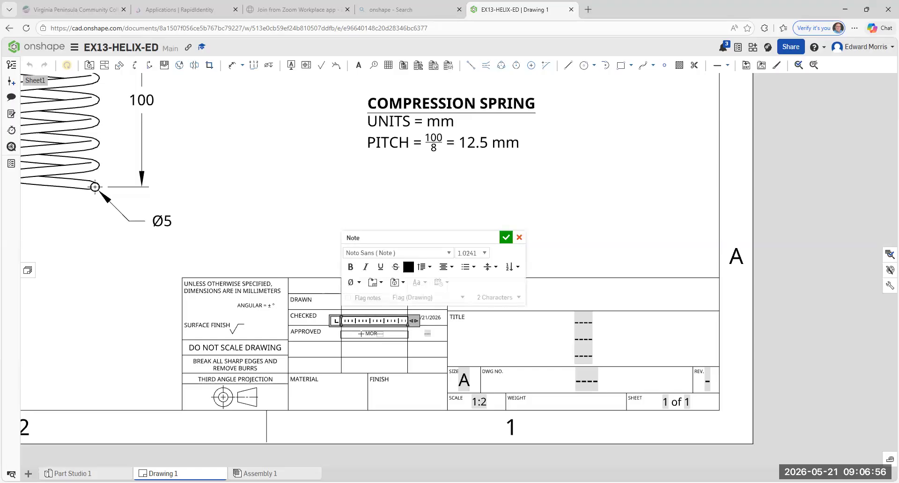
key("Delete")
key("Delete")
left_click(505, 238)
left_click(430, 334)
double_click(429, 334)
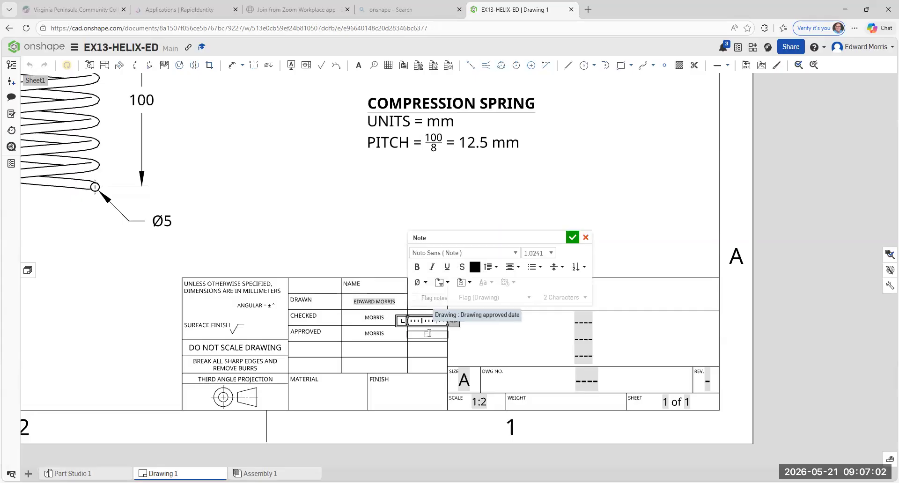
type("05/21/2026")
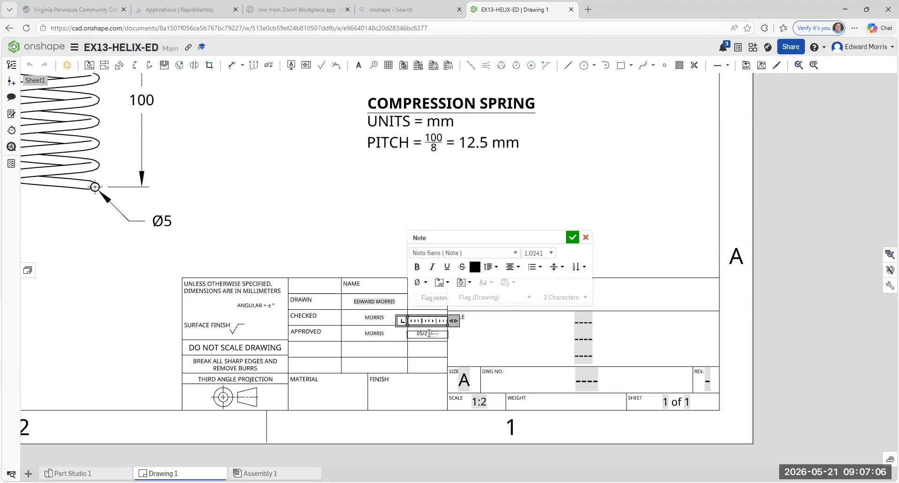
left_click(572, 238)
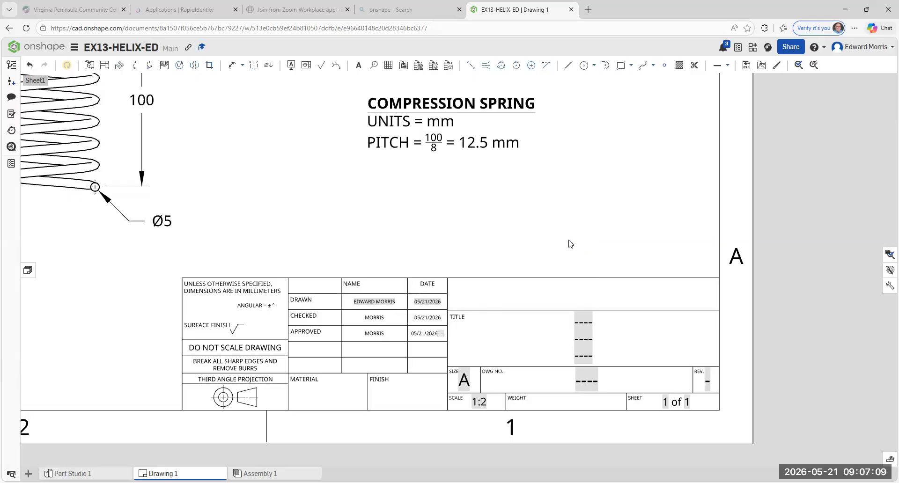
Step: Enter "VPCC" as the first line of the drawing title
double_click(563, 318)
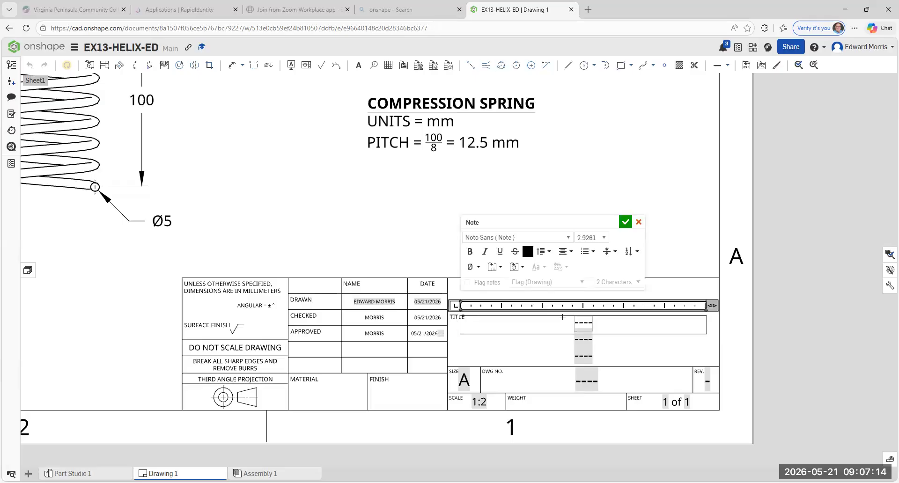
type("VPCC")
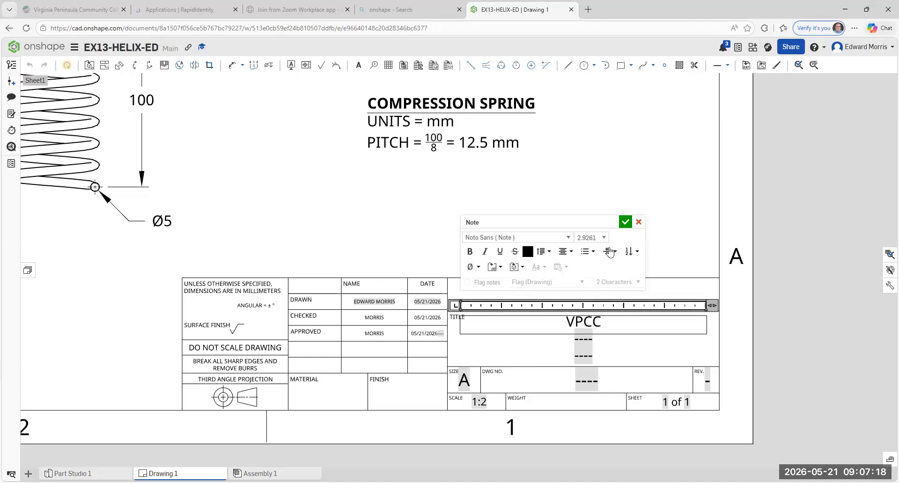
left_click(625, 222)
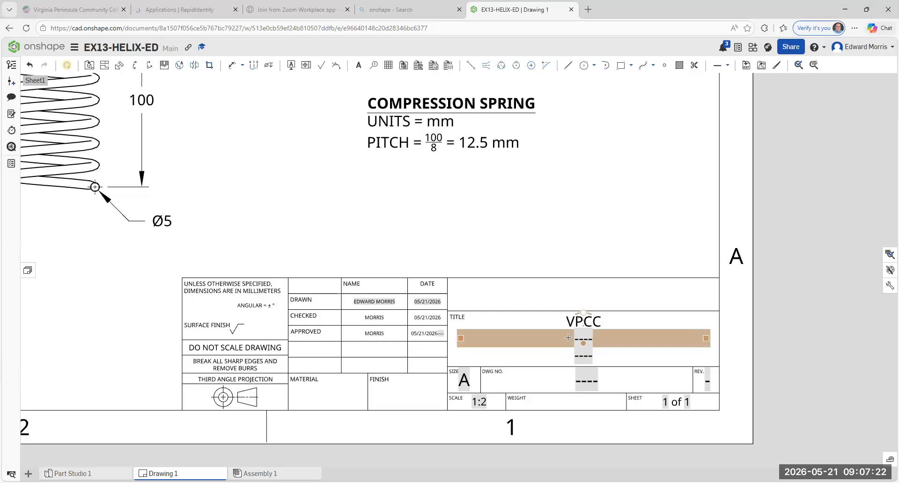
Step: Replace the second title line's placeholder with "CAD 120"
double_click(568, 338)
key("Delete")
key("Delete")
key("Delete")
key("Delete")
type("CADD")
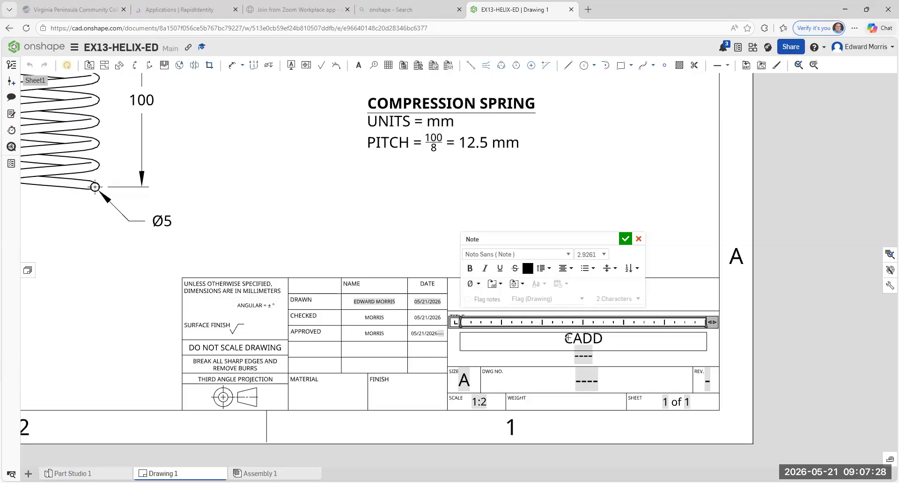
key("BackSpace")
type("12")
key("BackSpace")
type("0")
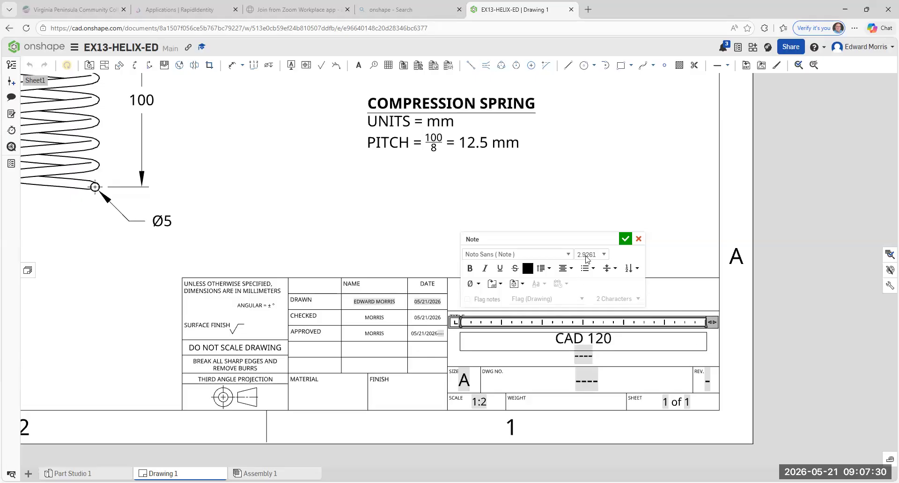
left_click(623, 239)
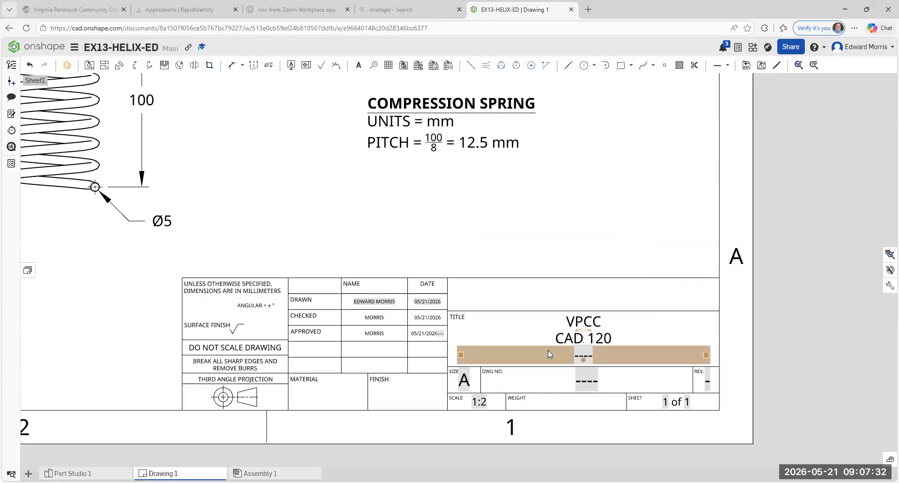
Step: Replace the third title line's placeholder with "COMPRESSION SPRING"
double_click(566, 355)
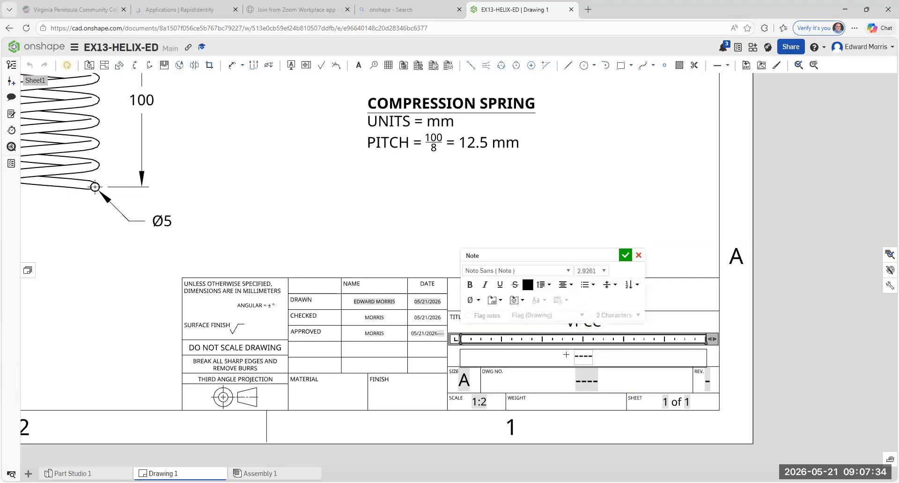
key("Delete")
key("Delete")
key("Delete")
key("Delete")
type("COMP")
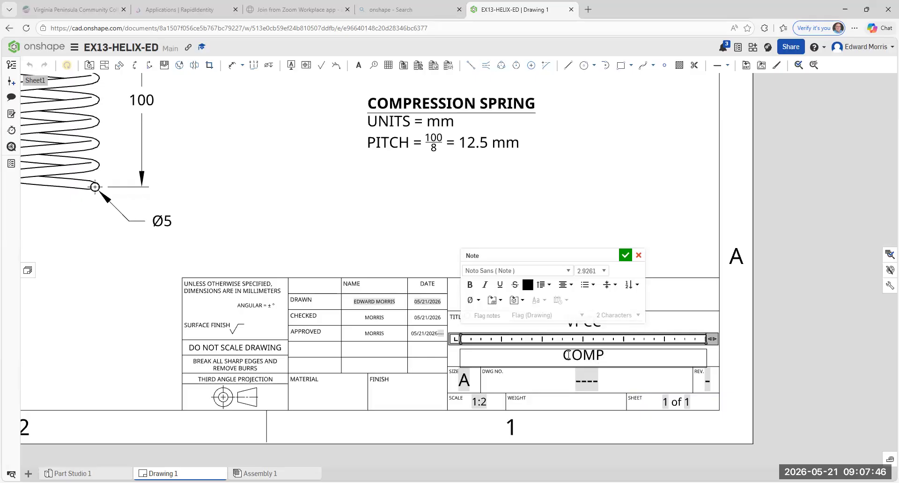
type("RESSIO")
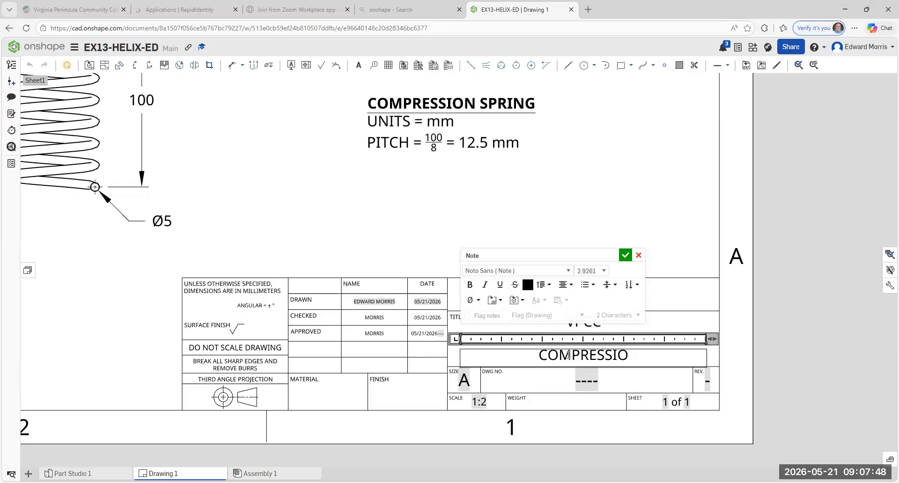
type("N SPRING")
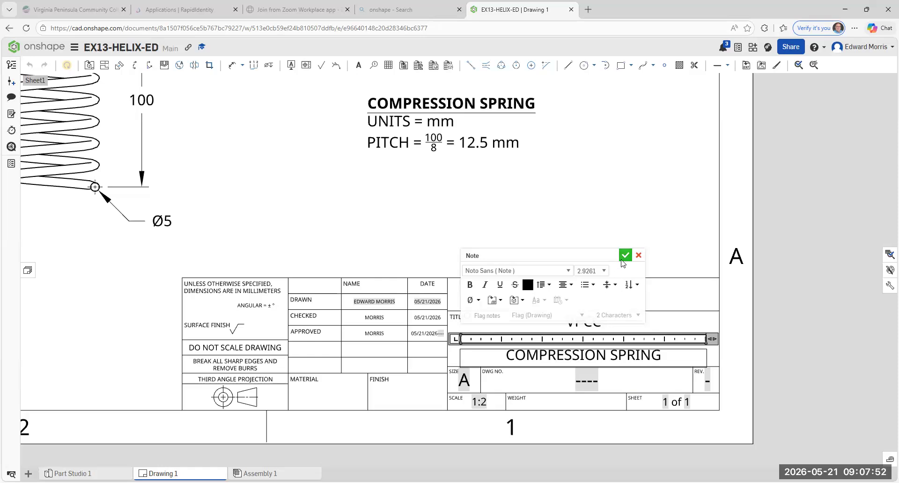
left_click(624, 257)
Step: Review the whole drawing sheet, checking the views, dimensions, note and title block
left_click(460, 385)
scroll(484, 431, "down", 2)
scroll(441, 336, "up", 5)
scroll(448, 335, "down", 3)
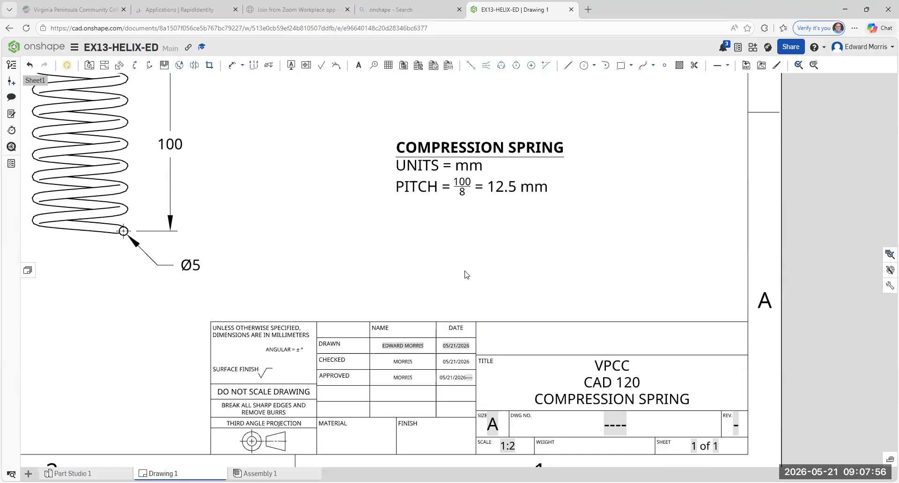
scroll(465, 274, "down", 2)
scroll(514, 336, "down", 2)
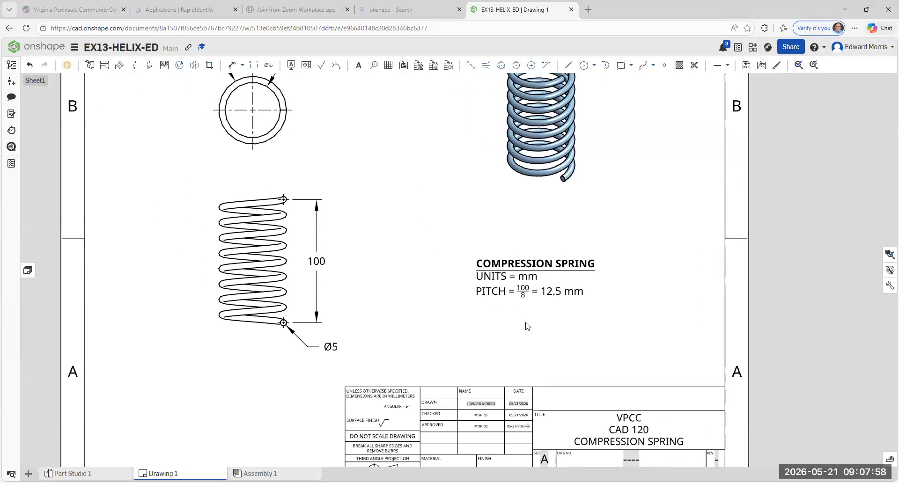
scroll(527, 326, "down", 2)
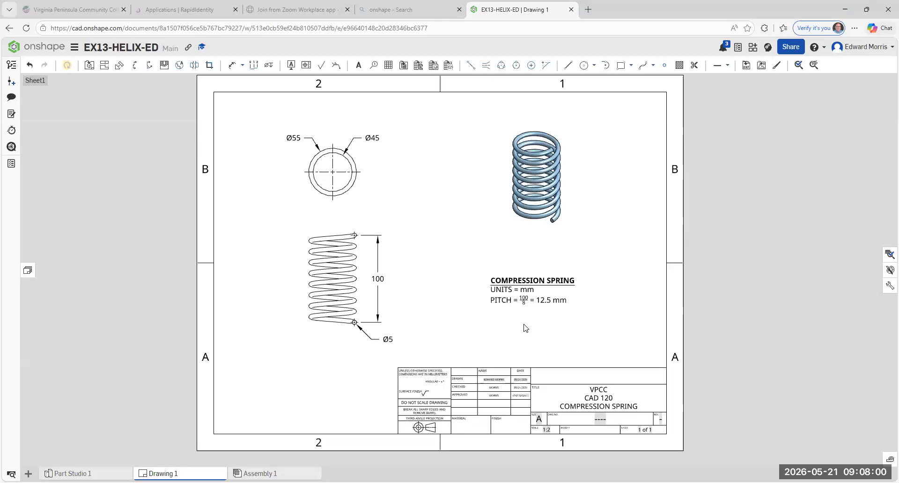
scroll(524, 330, "down", 1)
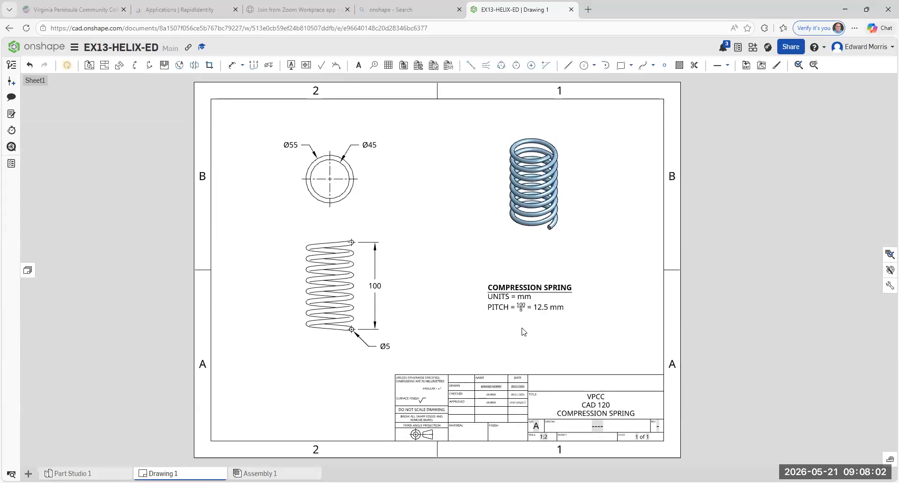